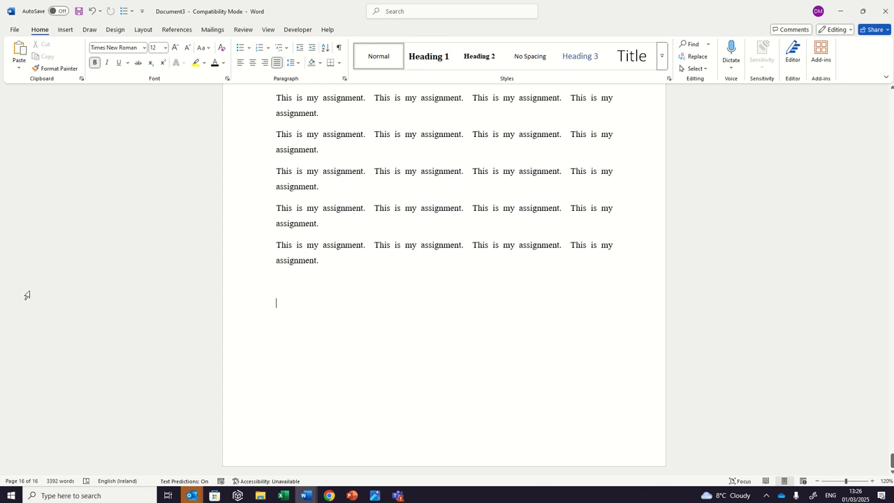
- Insert the built-in Bibliography at the end of the document, after the last paragraph
click(181, 30)
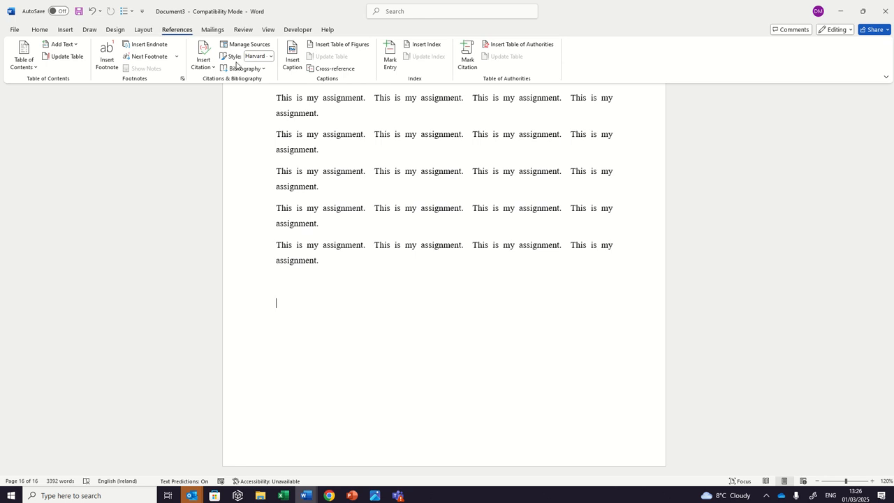
click(260, 70)
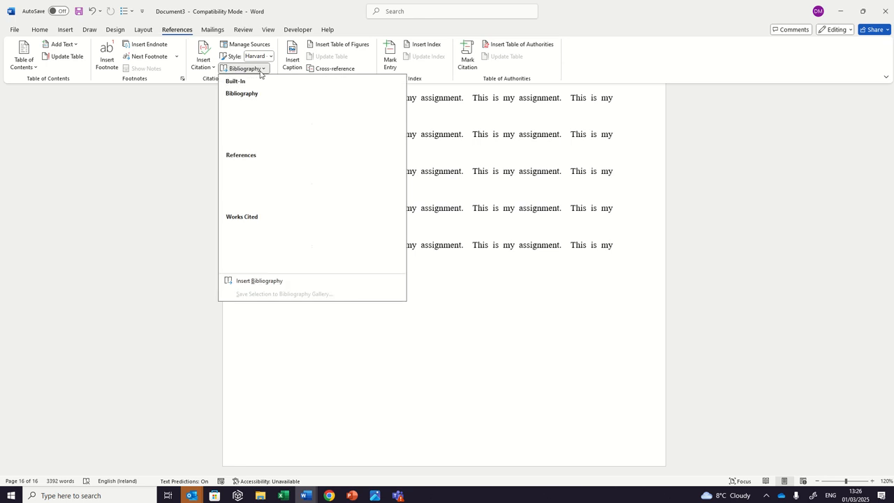
click(266, 105)
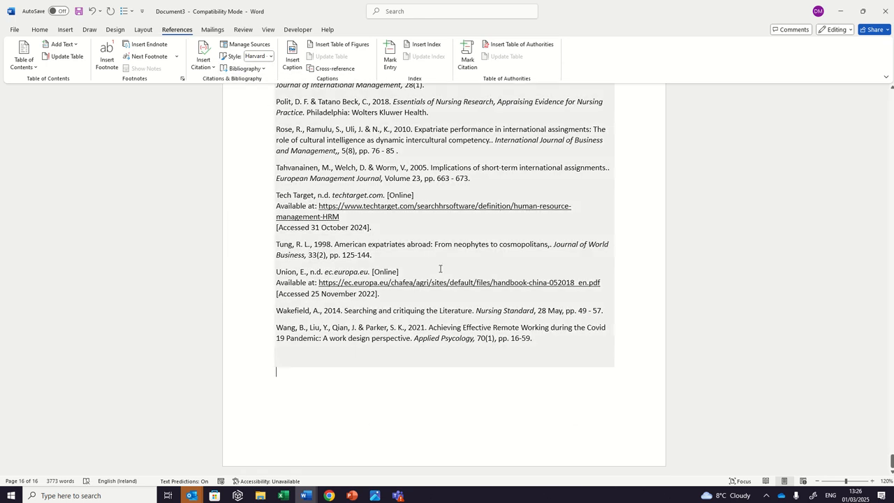
scroll(431, 317, up, 7)
scroll(431, 316, up, 12)
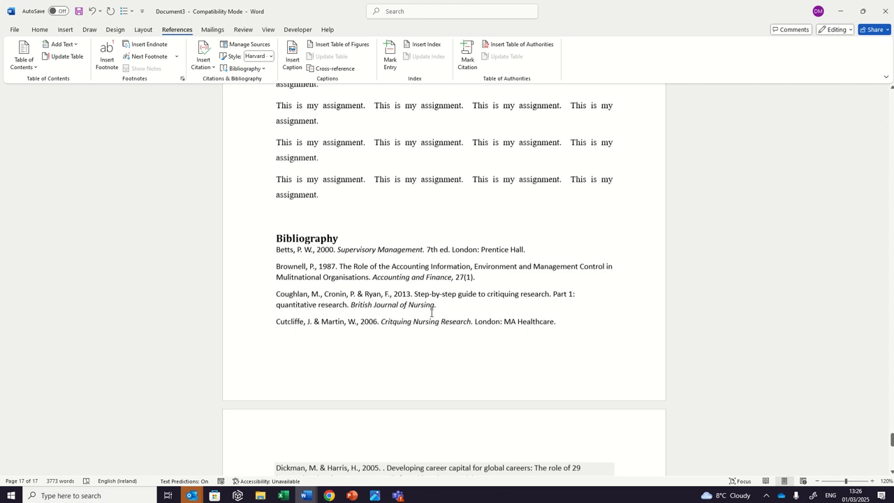
scroll(431, 313, up, 5)
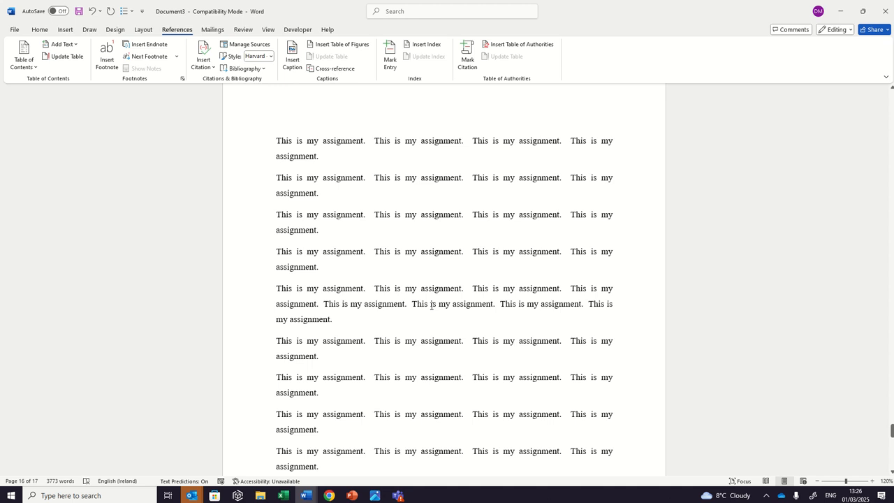
- Join the separate paragraphs under the opening 'Introduction' heading into one continuous paragraph
key(ctrl+Home)
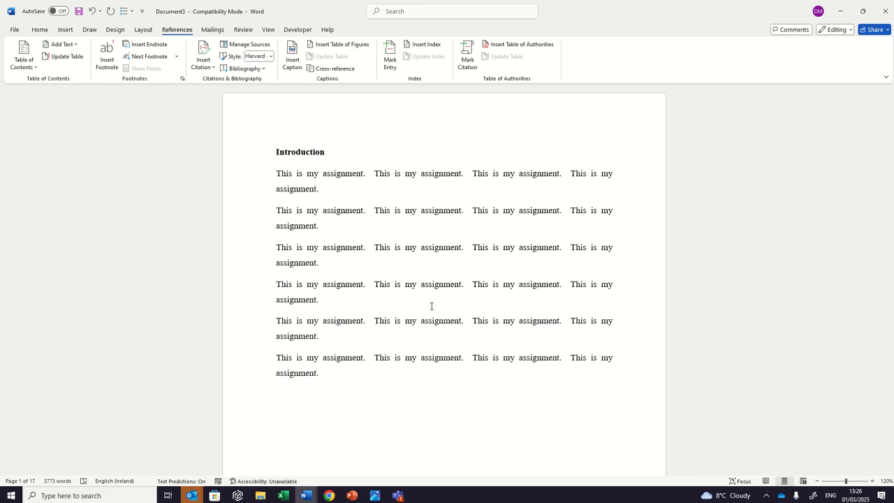
click(402, 189)
text(This is my assignment.  This is my assignment.  This is my assignment.  This is my assignment.)
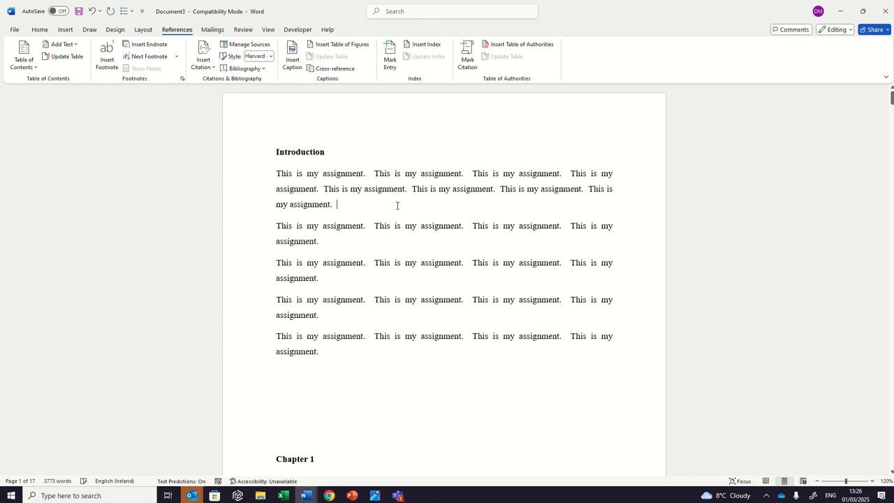
text(This is my assignment. This is my assignment. This is my assignment. This is my assignment.)
text(This is my assignment. This is my assignment. This is my assignment. This is my assignment.)
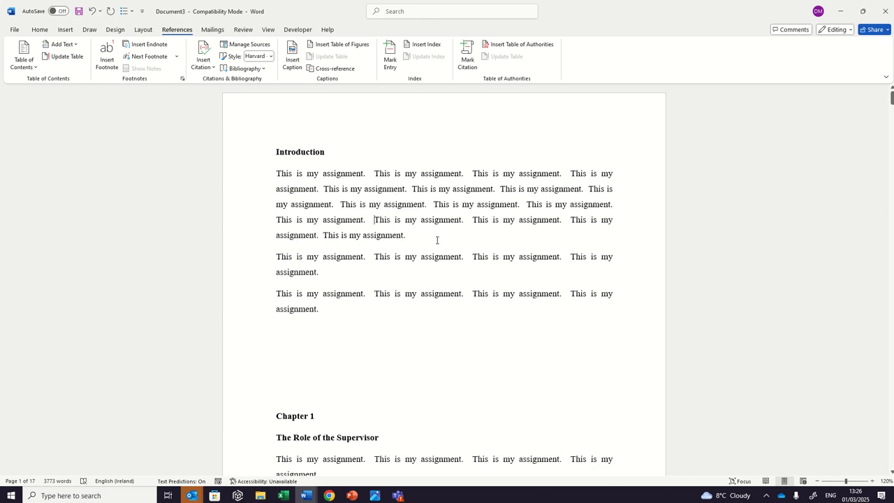
text(This is my assignment.  This is my assignment.  This is my assignment.  This is my assignment.)
text(This is my assignment.  This is my assignment.  This is my assignment.  This is my assignment.)
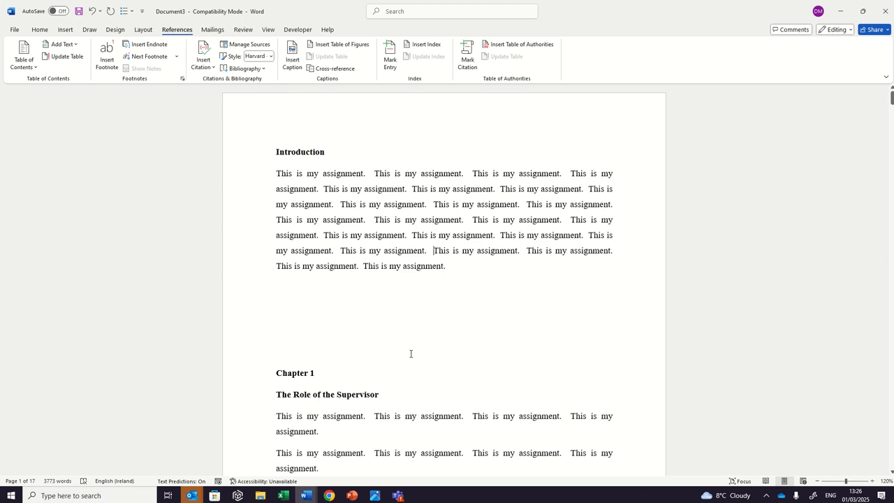
- Correct the misspelled word 'Relection' to 'Reflection' in the heading about the role as a supervisor
scroll(410, 352, down, 10)
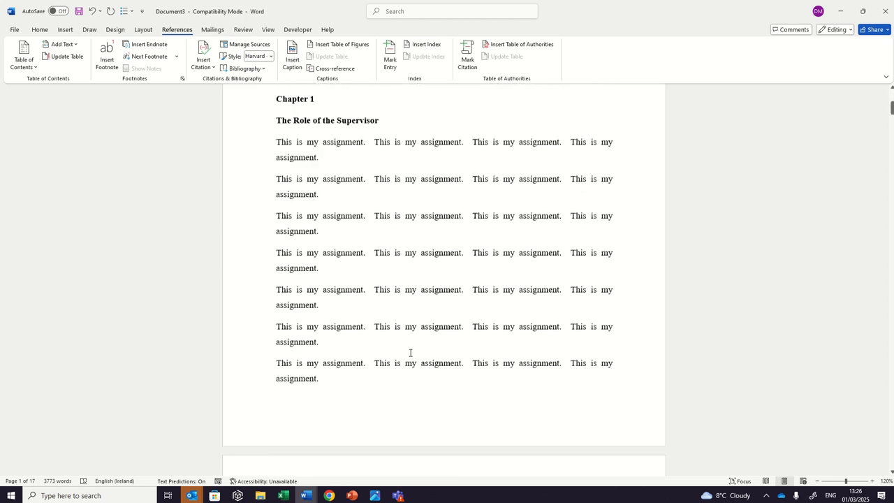
scroll(411, 353, down, 5)
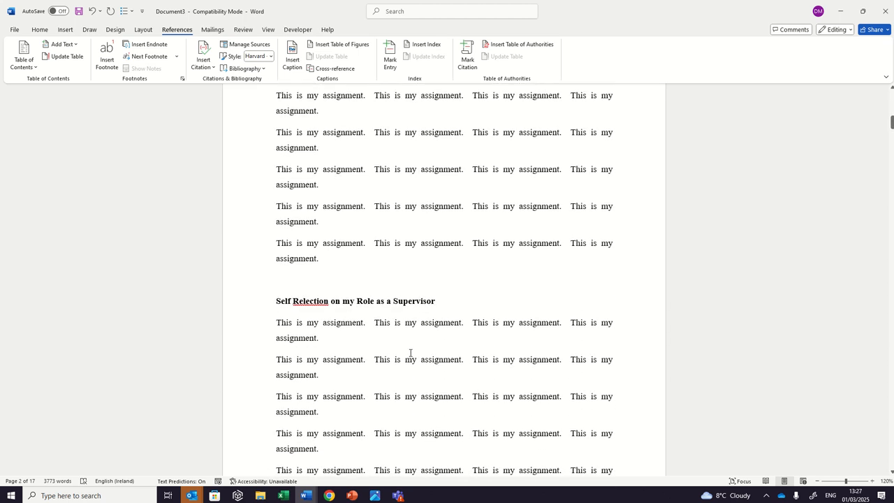
click(312, 300)
right_click(304, 301)
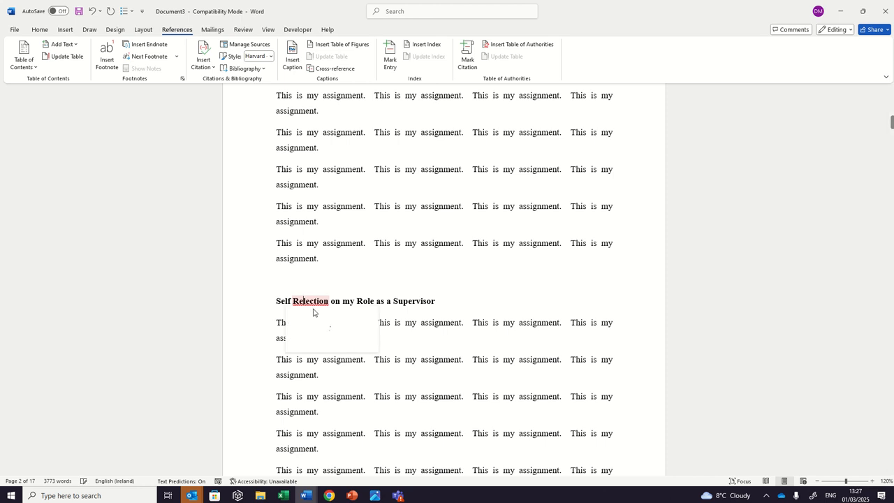
click(314, 313)
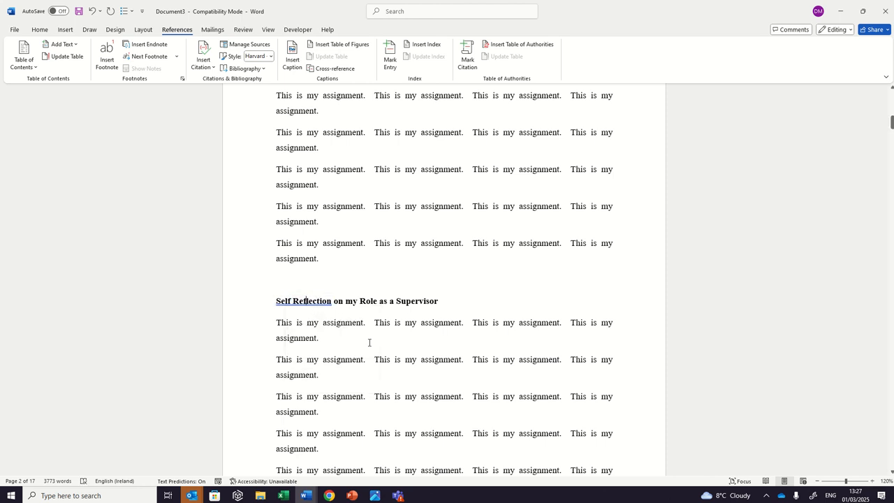
scroll(369, 342, down, 10)
scroll(382, 373, down, 12)
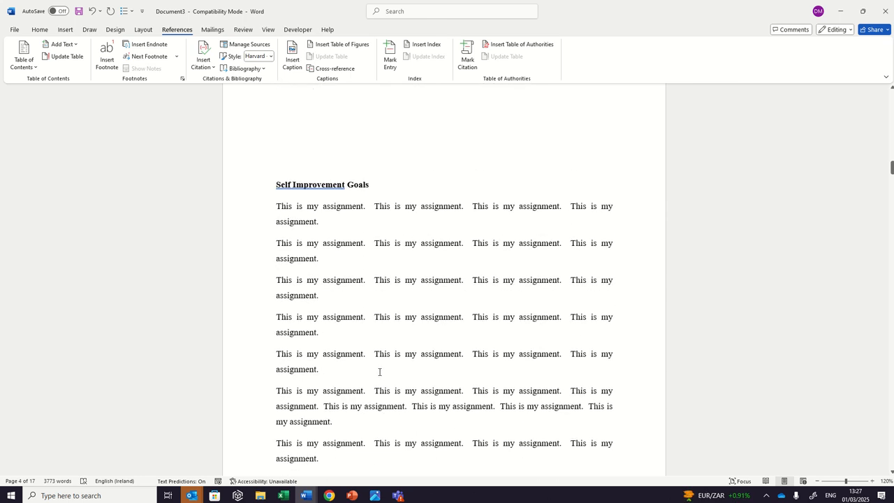
drag(277, 185, 344, 186)
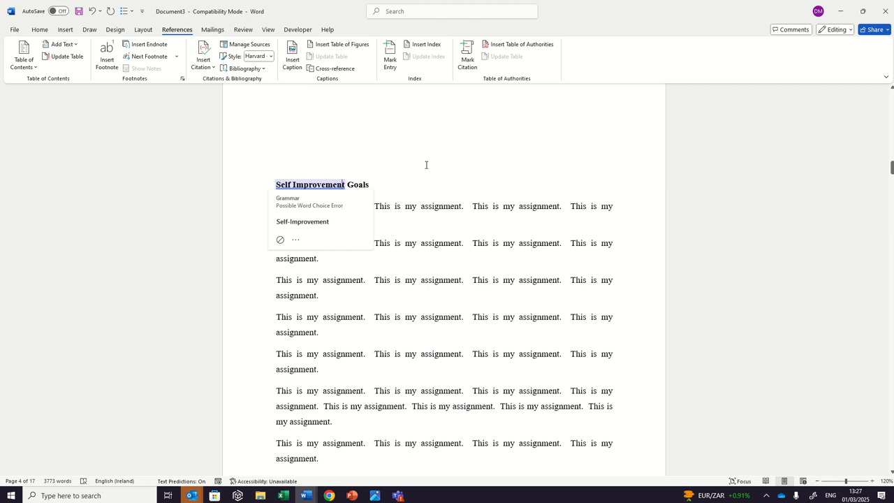
drag(379, 183, 289, 182)
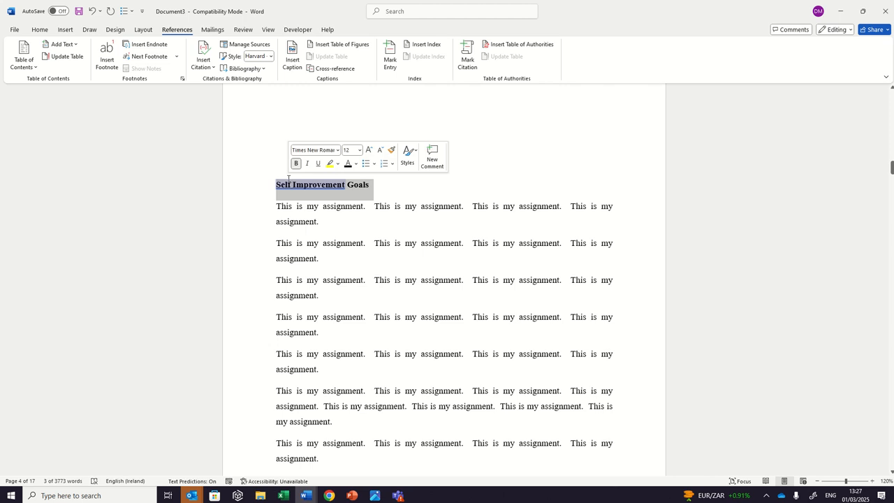
- Apply the Heading 1 style to the opening 'Introduction' heading and to 'Chapter 1'
click(39, 31)
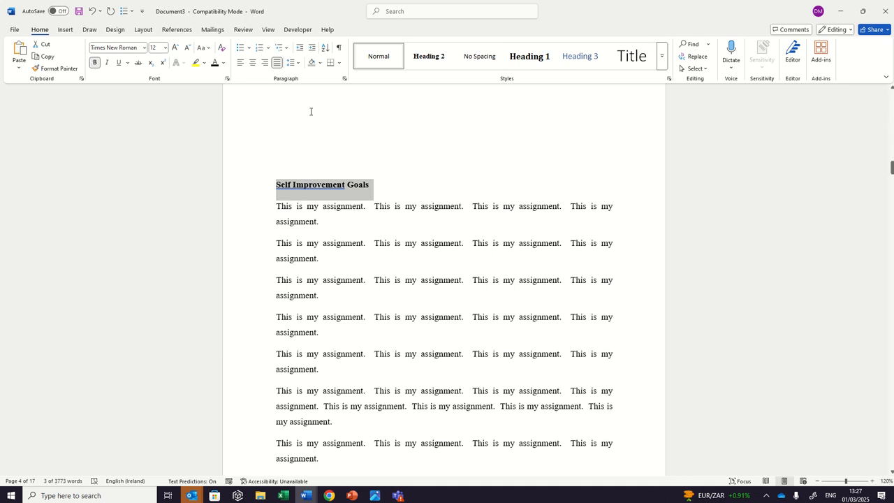
key(ctrl+Home)
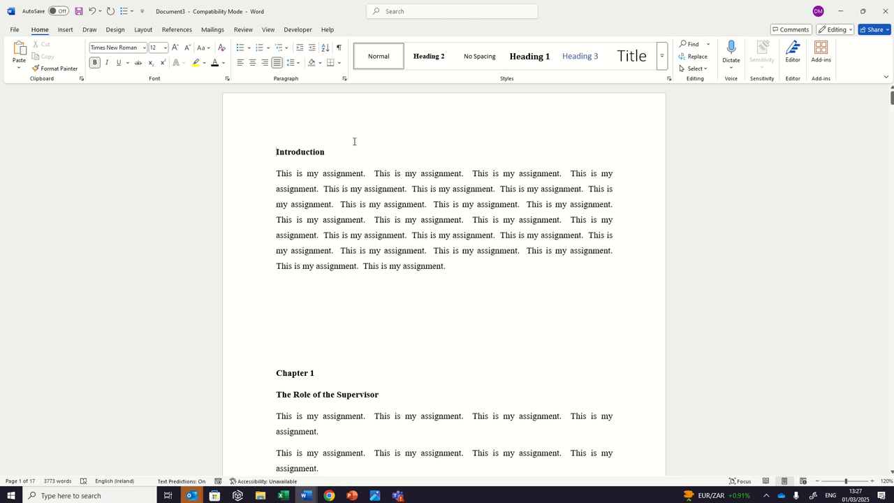
drag(275, 152, 324, 157)
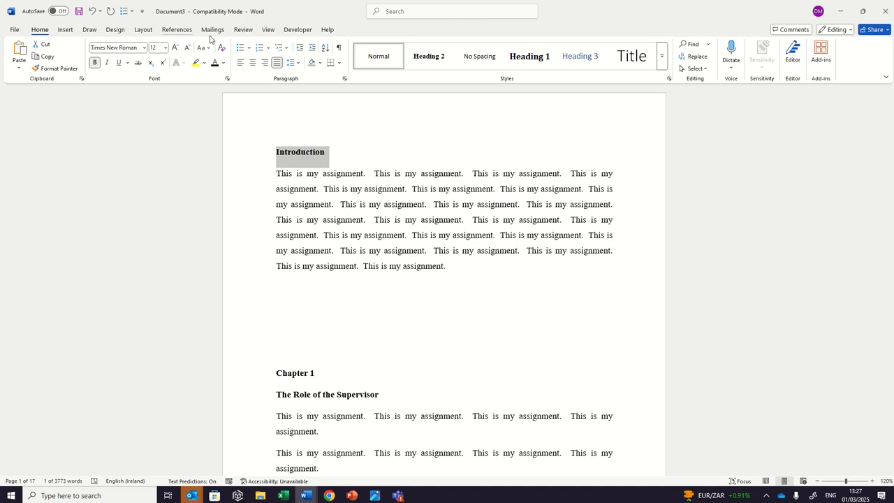
click(527, 61)
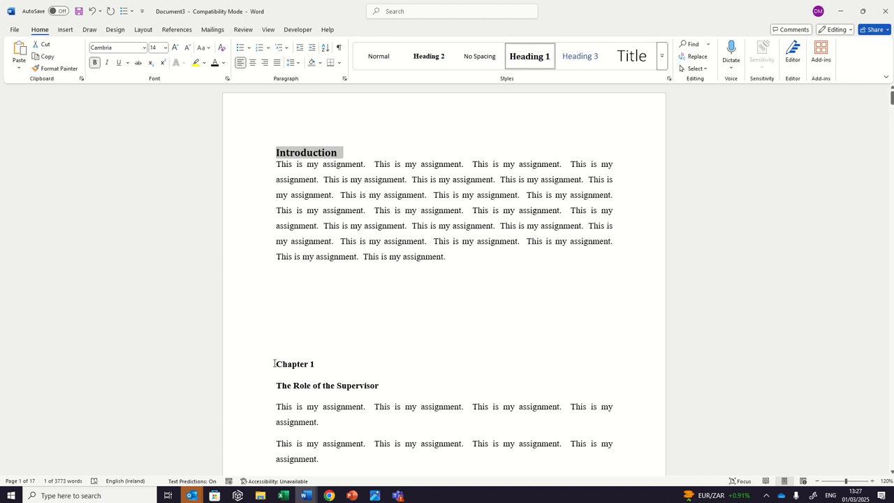
drag(274, 363, 324, 365)
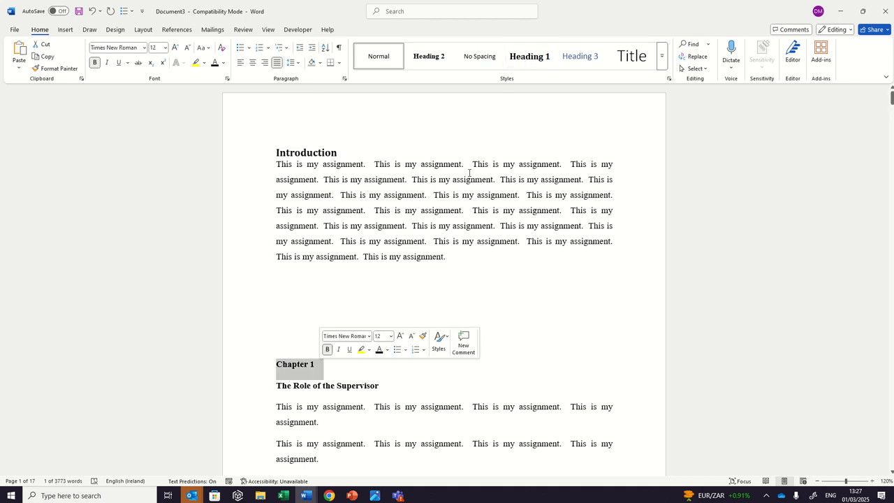
click(536, 62)
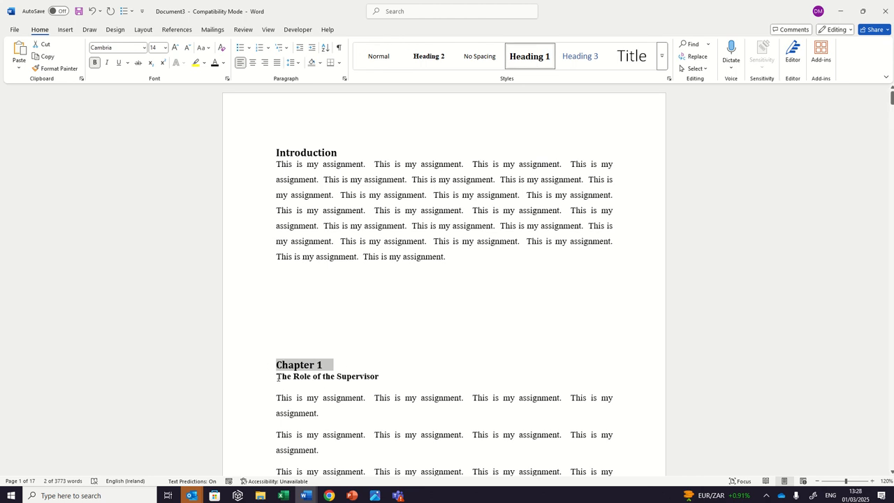
- Apply the Heading 2 style to 'The Role of the Supervisor' and 'Self Reflection on my Role as a Supervisor'
drag(277, 377, 383, 379)
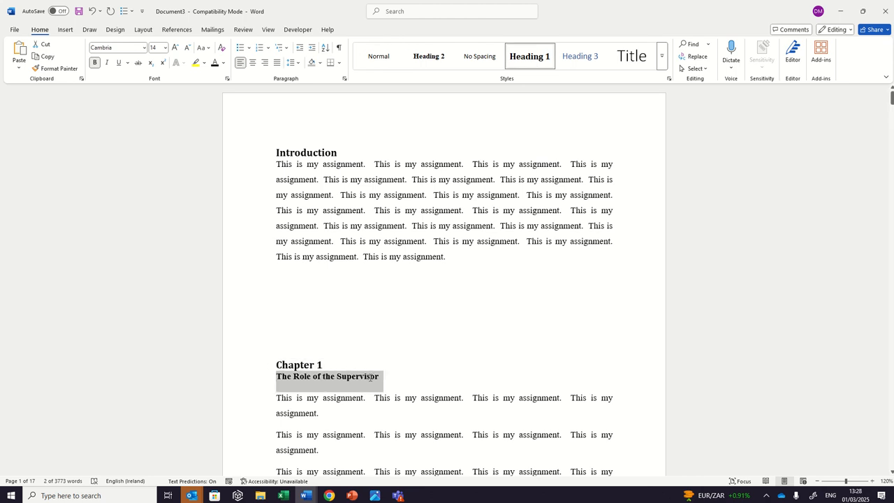
click(418, 65)
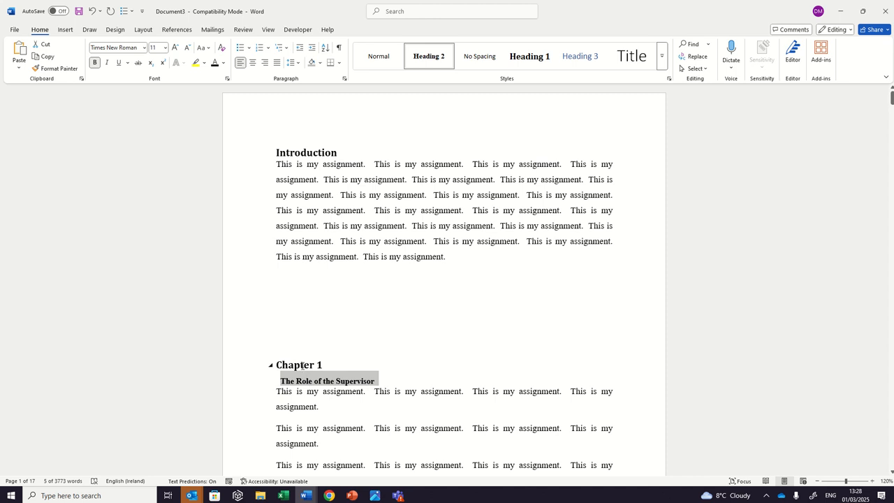
click(302, 365)
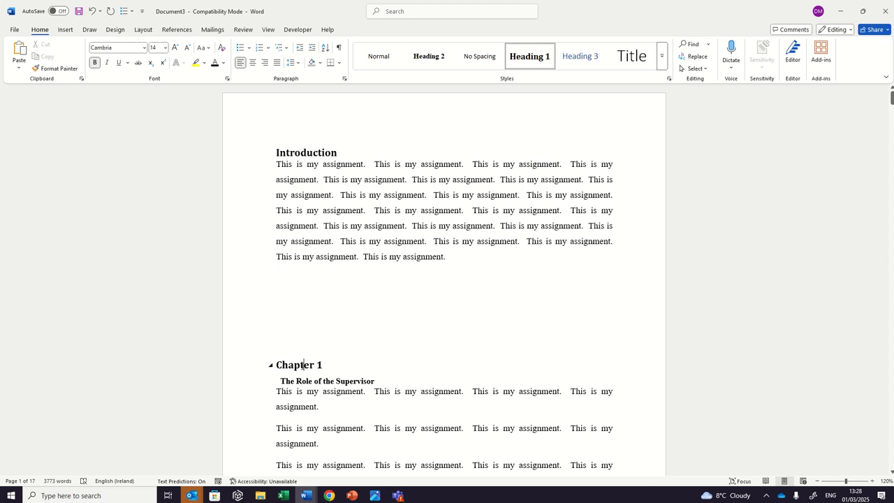
scroll(304, 366, down, 10)
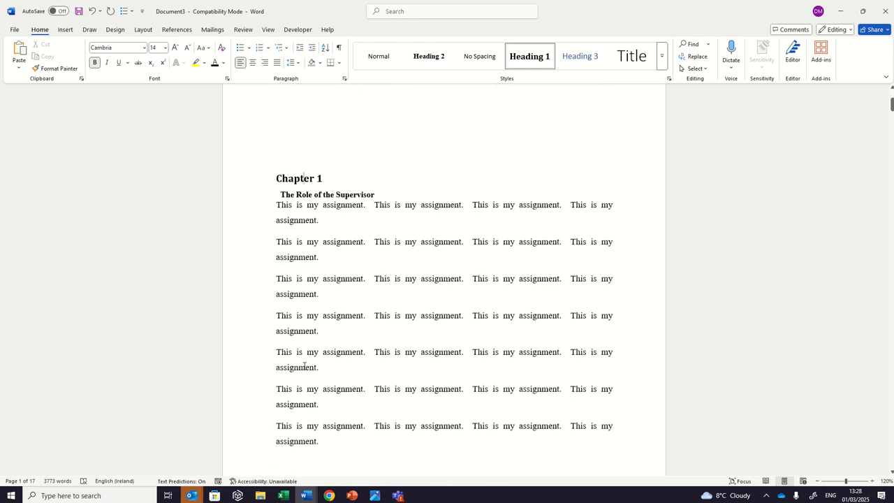
scroll(305, 366, down, 5)
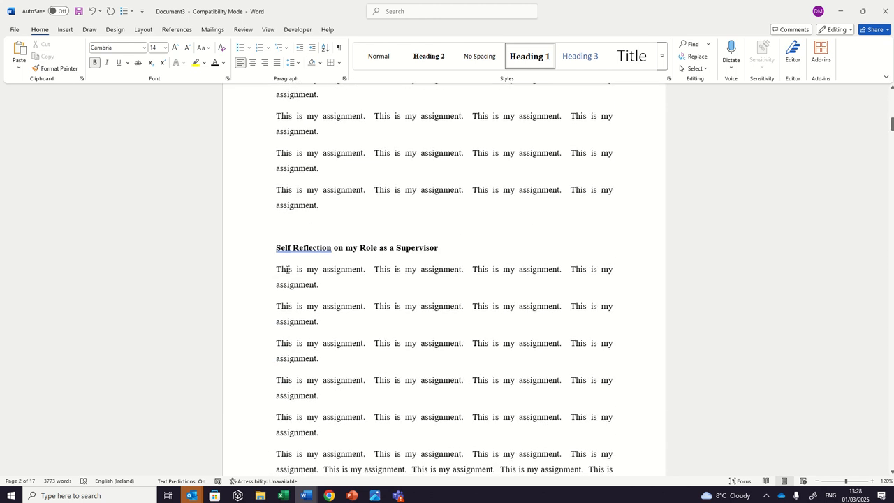
drag(277, 249, 441, 250)
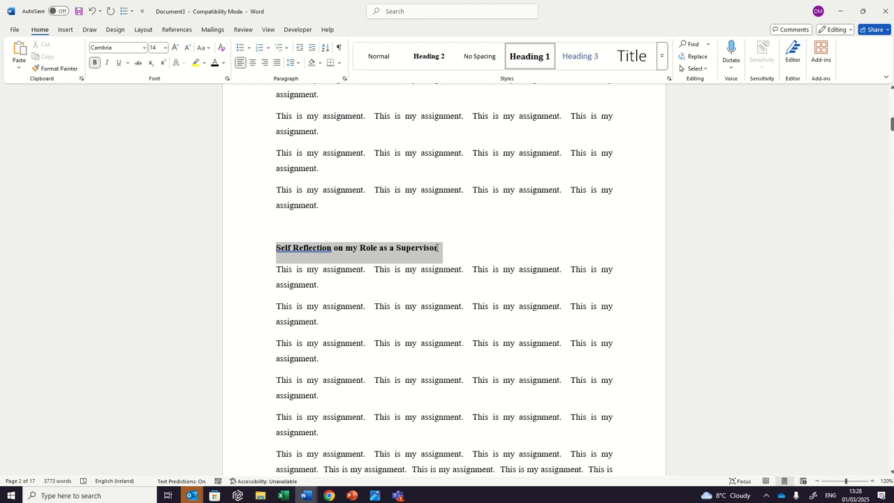
click(433, 65)
- Apply the Heading 2 style to the 'Self Improvement Goals' heading
scroll(344, 325, down, 10)
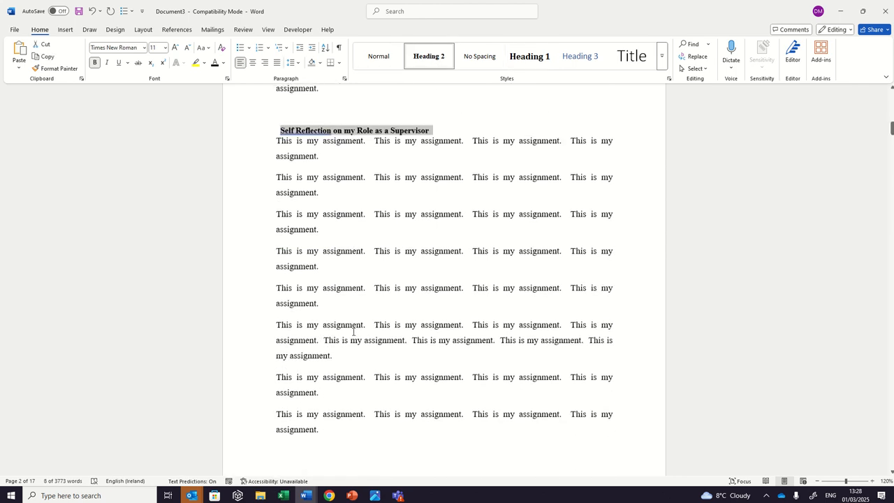
scroll(343, 326, down, 8)
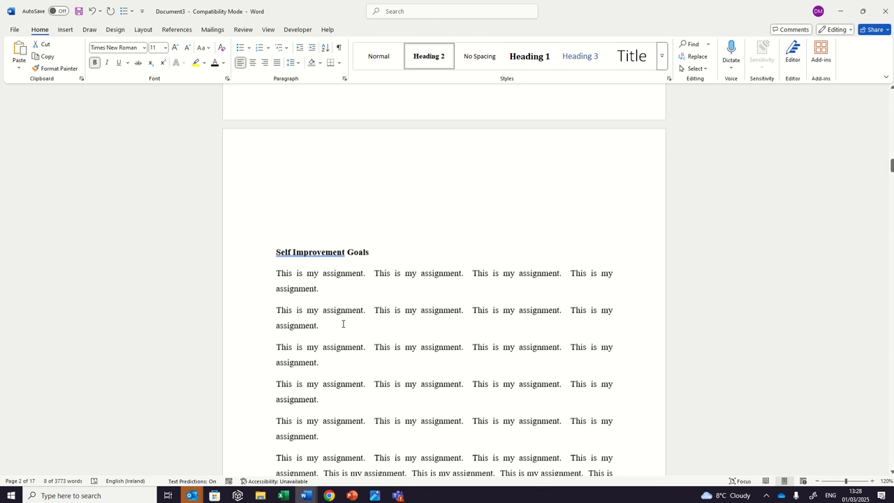
drag(345, 128, 369, 127)
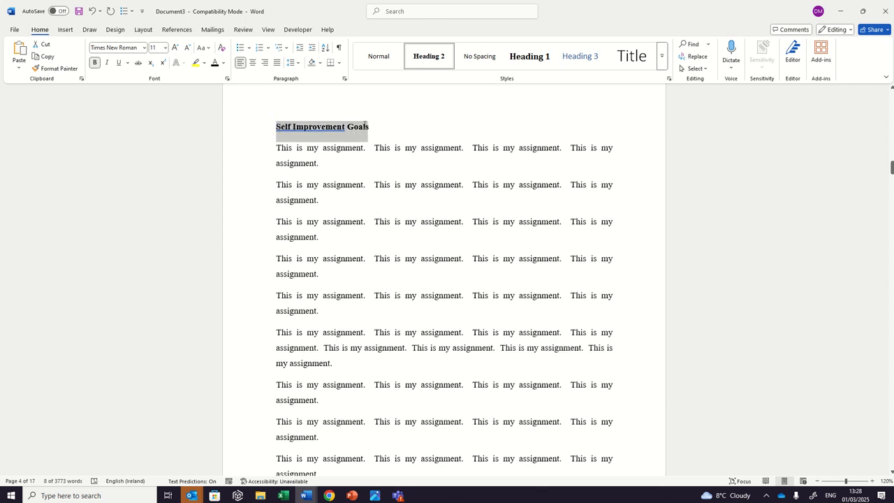
click(429, 55)
- Apply the Heading 1 style to 'Chapter 2' and to the 'Management Control' heading below it
scroll(364, 296, down, 4)
scroll(364, 296, down, 10)
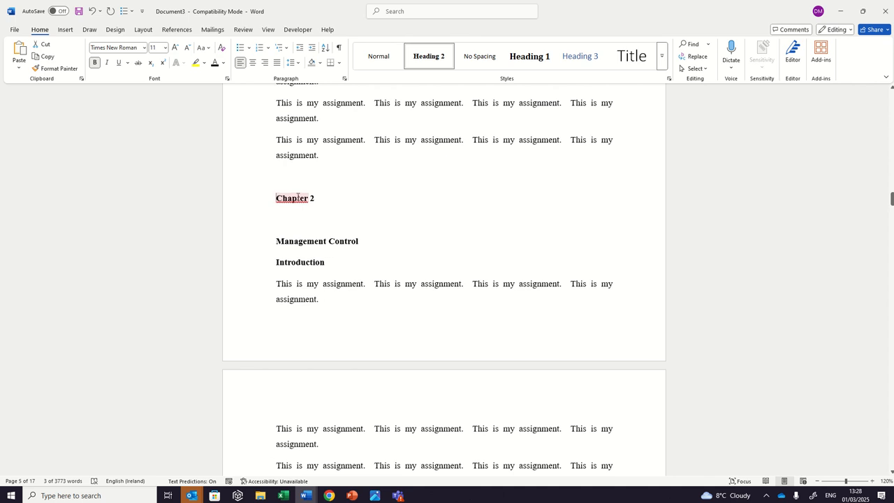
drag(297, 197, 316, 198)
click(529, 56)
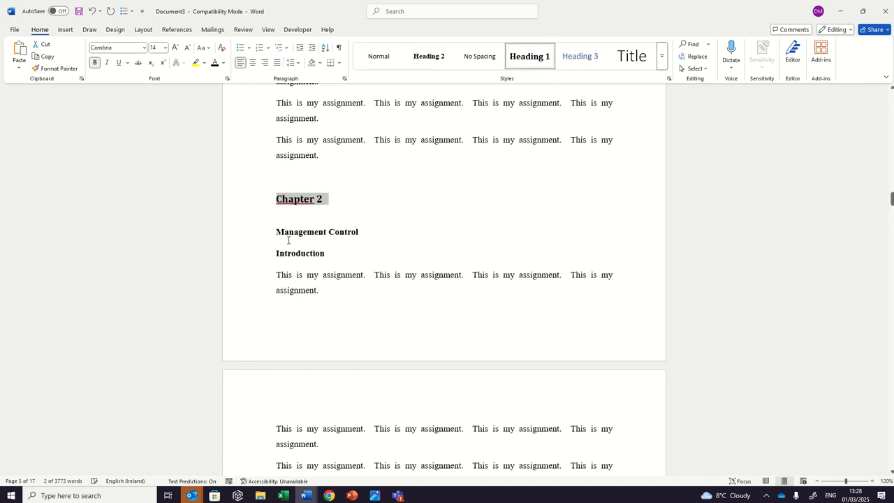
drag(277, 231, 362, 233)
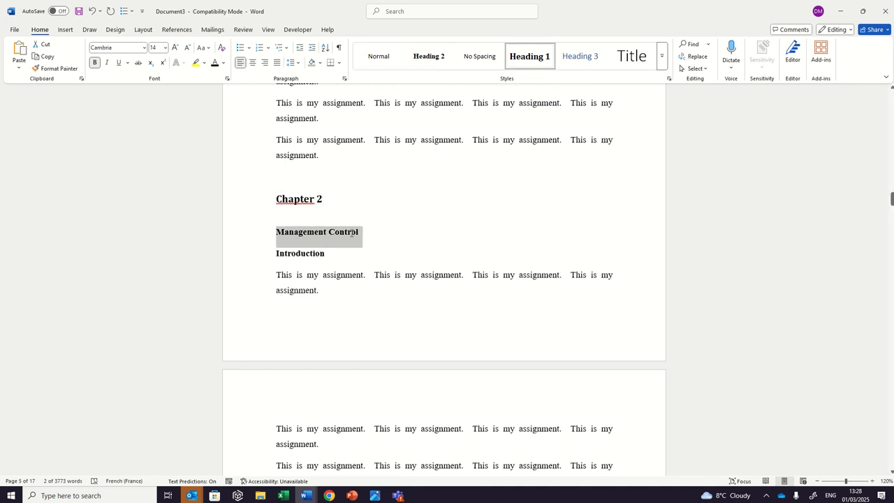
click(536, 59)
- Remove the bold formatting from the 'Introduction' heading below 'Management Control' in Chapter 2
drag(277, 244, 325, 242)
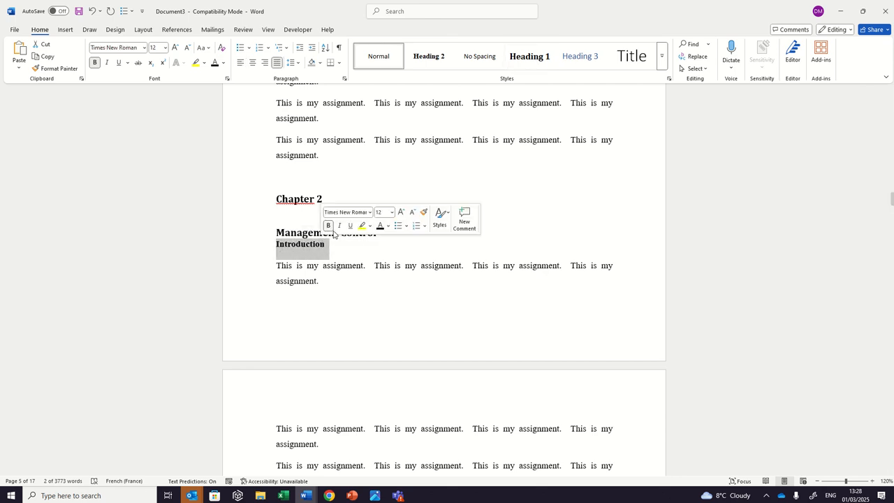
click(330, 227)
click(377, 234)
- Apply the Heading 2 style to 'Management Control' and the Heading 3 style to the 'Introduction' heading beneath it
triple_click(339, 232)
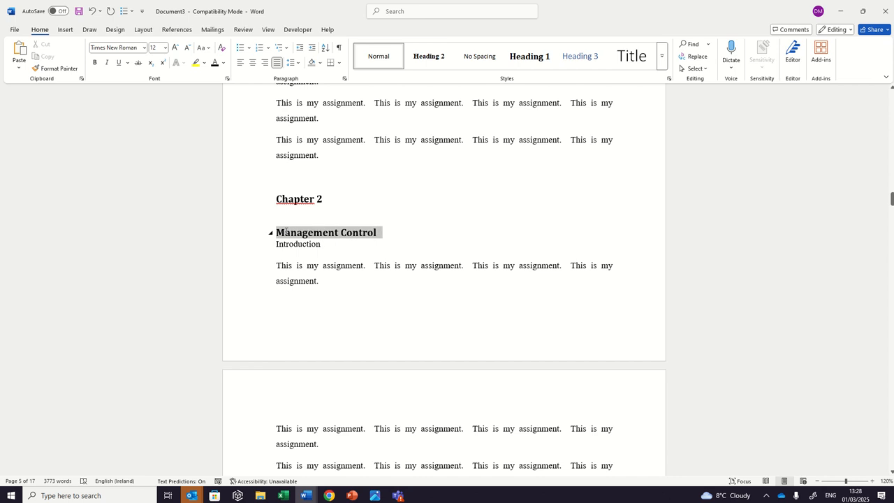
click(419, 59)
drag(277, 241, 326, 244)
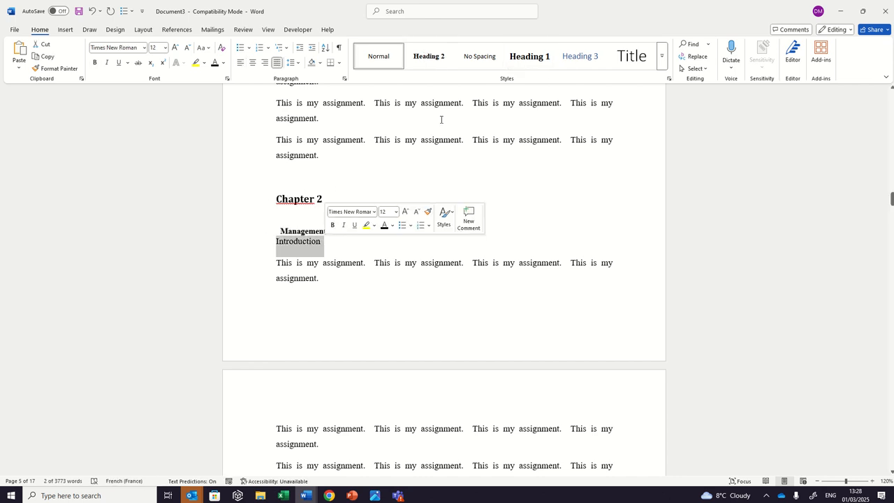
click(580, 56)
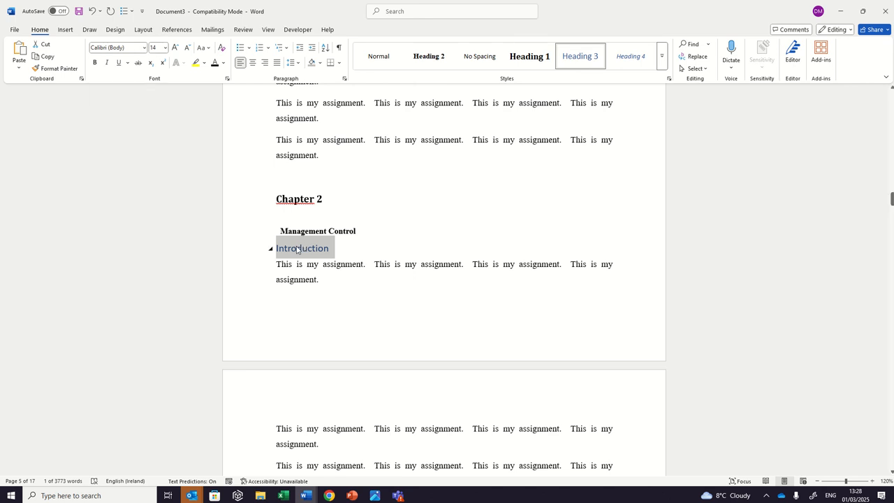
- Apply the Heading 1 style to the 'Recommendations' heading further down the document
scroll(318, 419, down, 15)
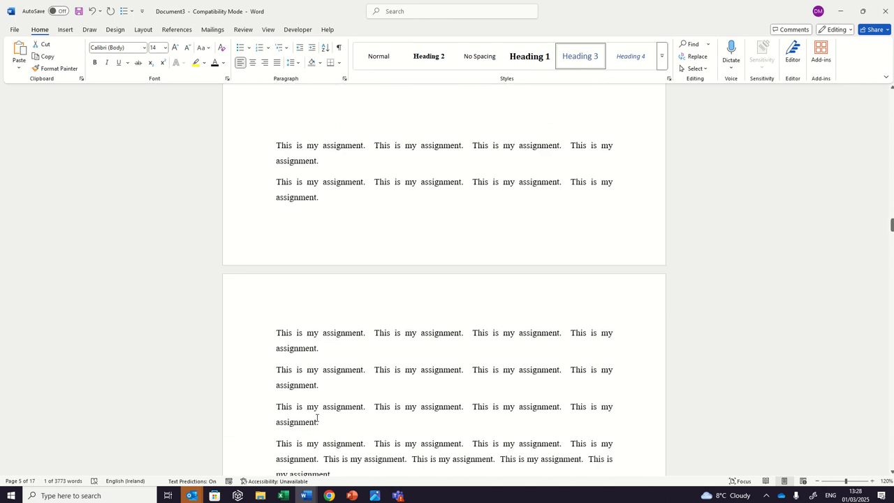
scroll(318, 419, down, 15)
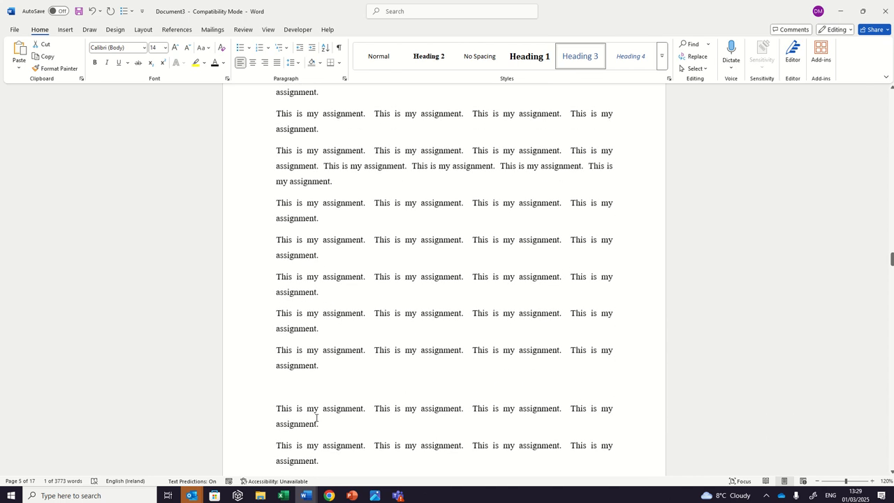
scroll(316, 418, down, 15)
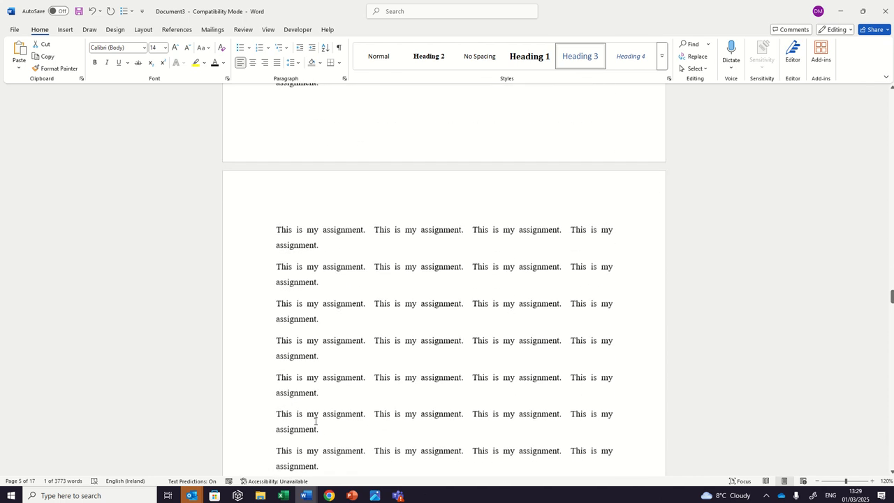
scroll(315, 421, down, 15)
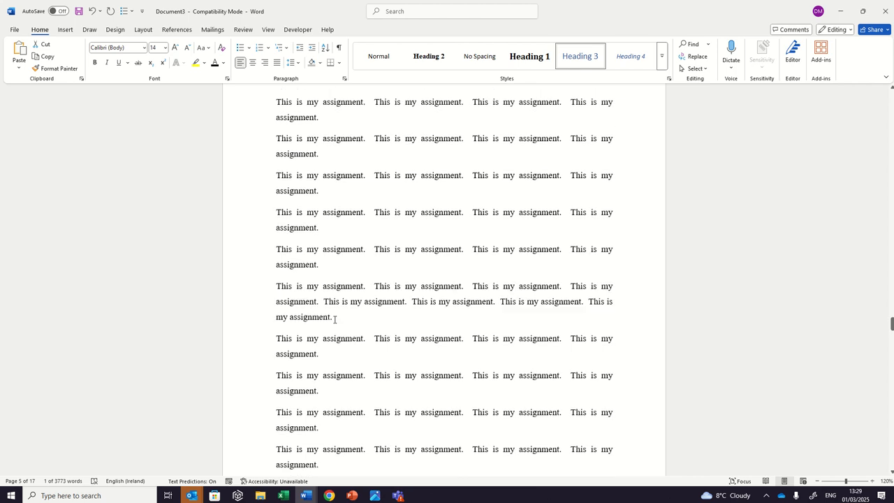
scroll(334, 319, up, 3)
click(307, 205)
click(525, 61)
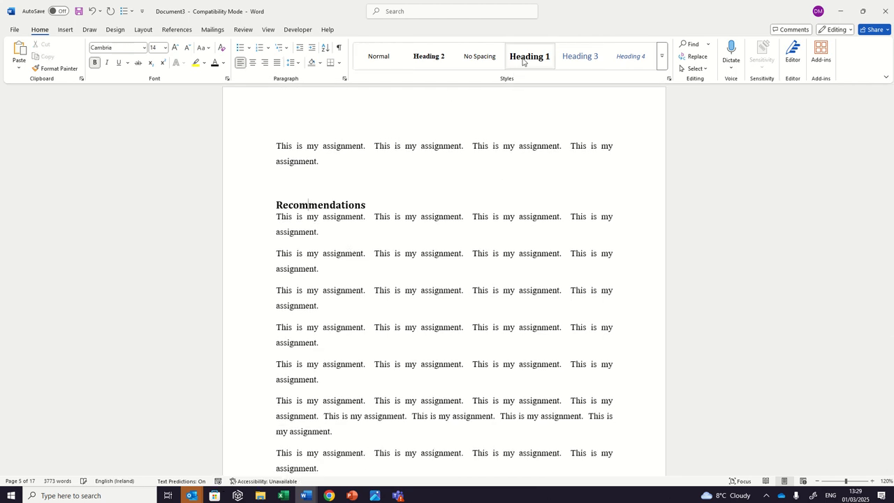
- Apply the Heading 2 style to the 'Recommendation 1' and 'Recommendation 2' headings
scroll(345, 401, down, 8)
scroll(329, 349, down, 4)
scroll(322, 266, up, 1)
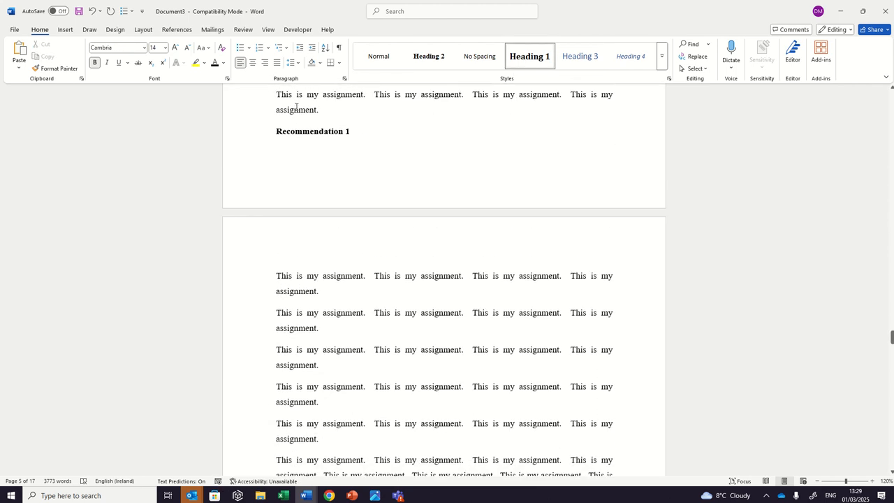
click(310, 131)
click(440, 57)
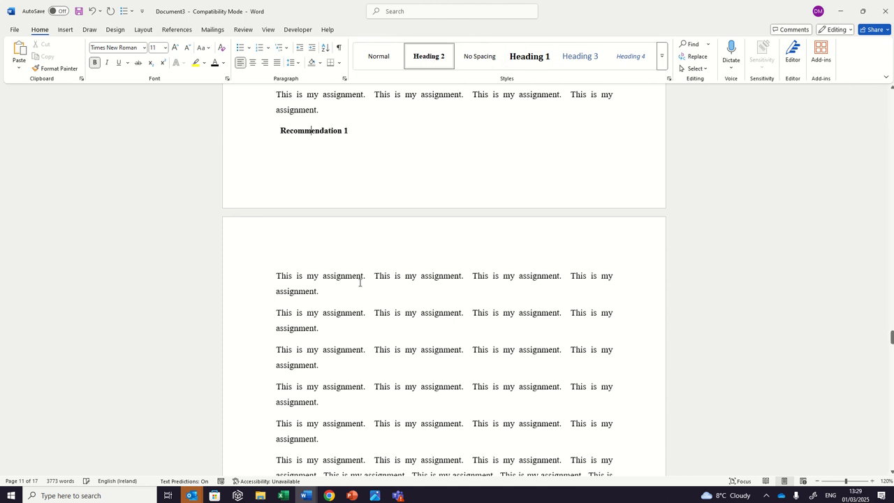
scroll(354, 349, down, 12)
scroll(350, 412, down, 4)
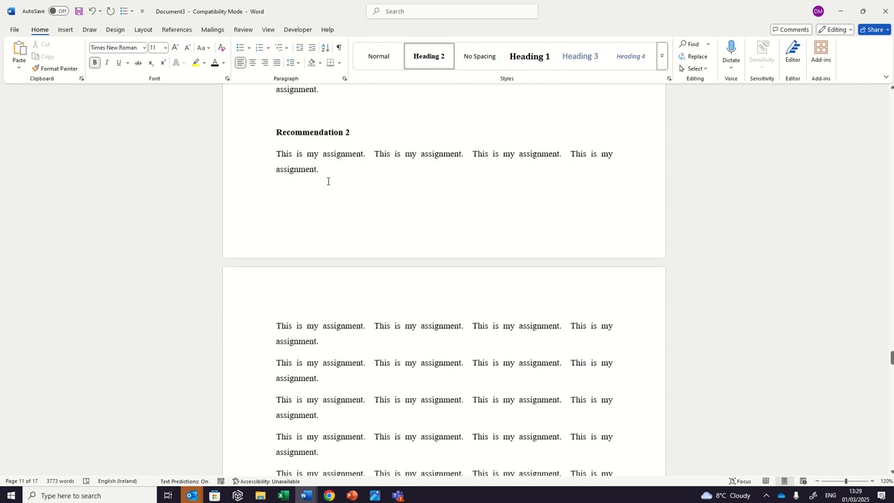
click(319, 137)
click(429, 56)
- Apply the Heading 2 style to the 'Recommendation 3' heading
scroll(290, 436, down, 5)
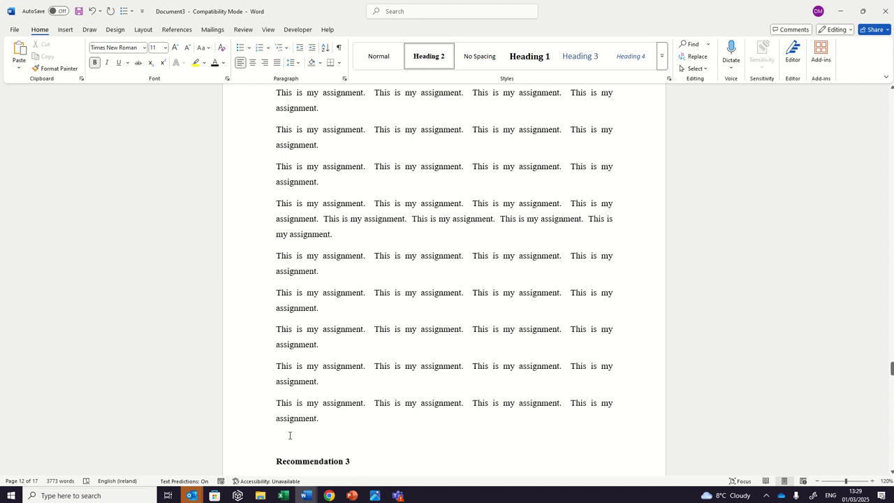
scroll(289, 435, down, 7)
click(322, 111)
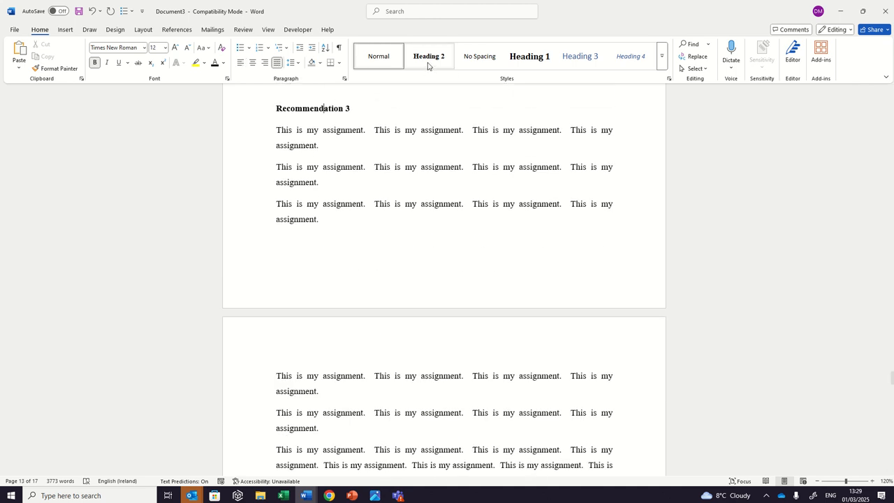
click(428, 62)
- Apply the Heading 1 style to the 'Conclusions' heading
scroll(357, 435, down, 1)
scroll(358, 436, down, 7)
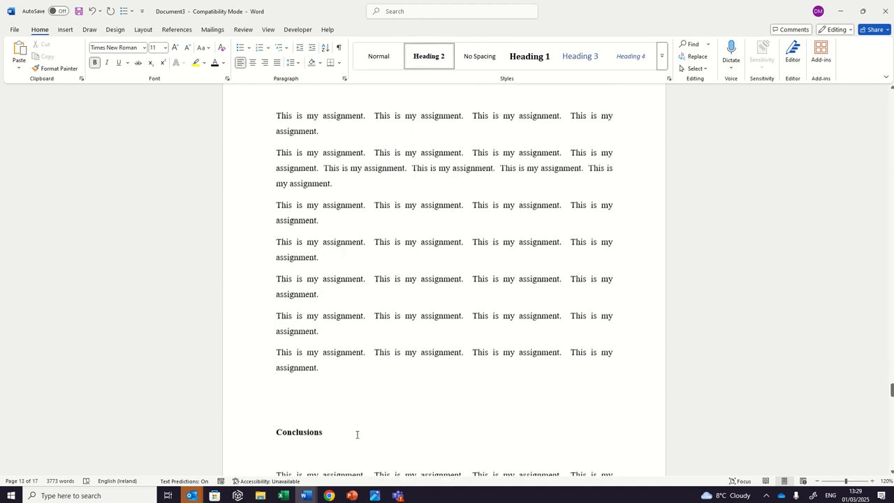
click(299, 320)
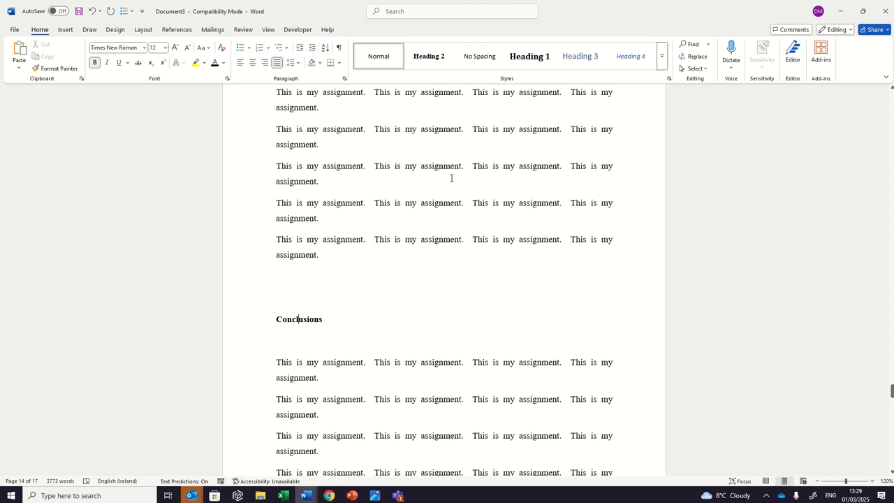
click(525, 64)
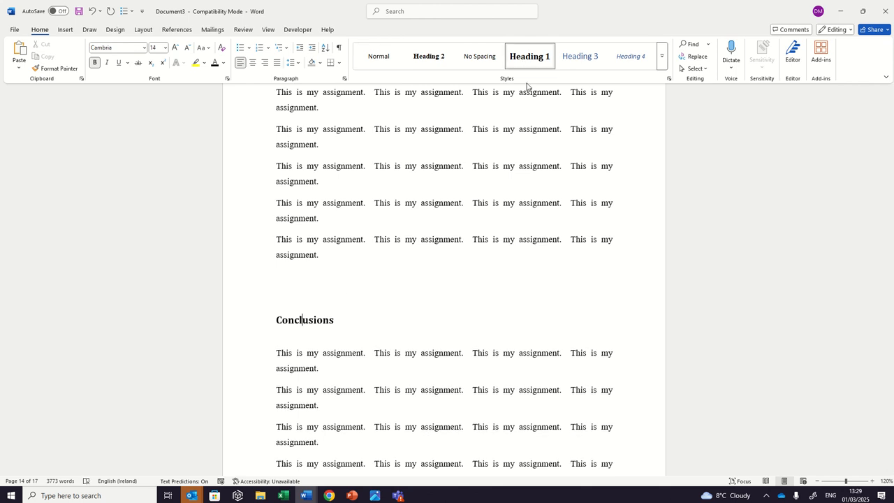
- Return to the start of the document and modify the Heading 1 style to use Times New Roman at 12 pt
key(ctrl+Home)
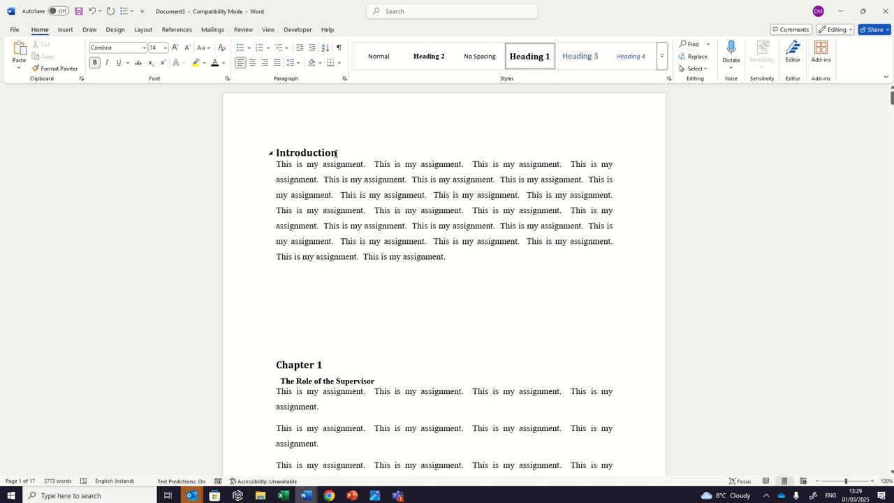
right_click(528, 60)
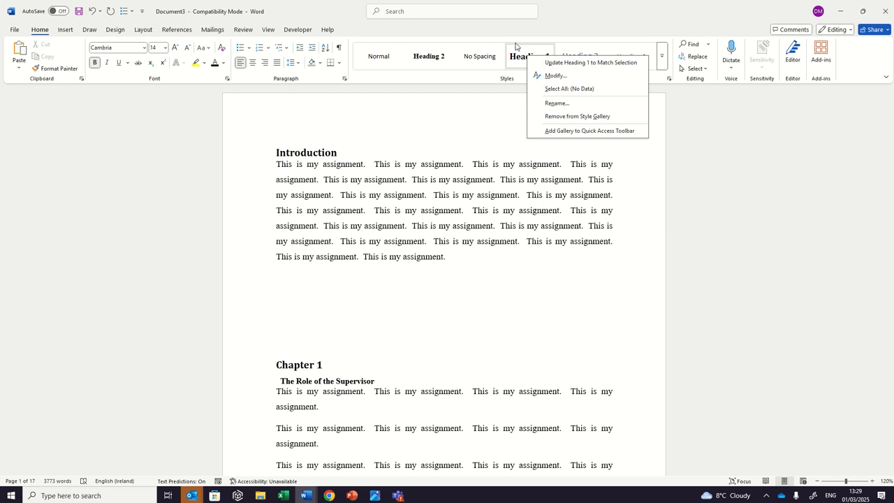
click(556, 77)
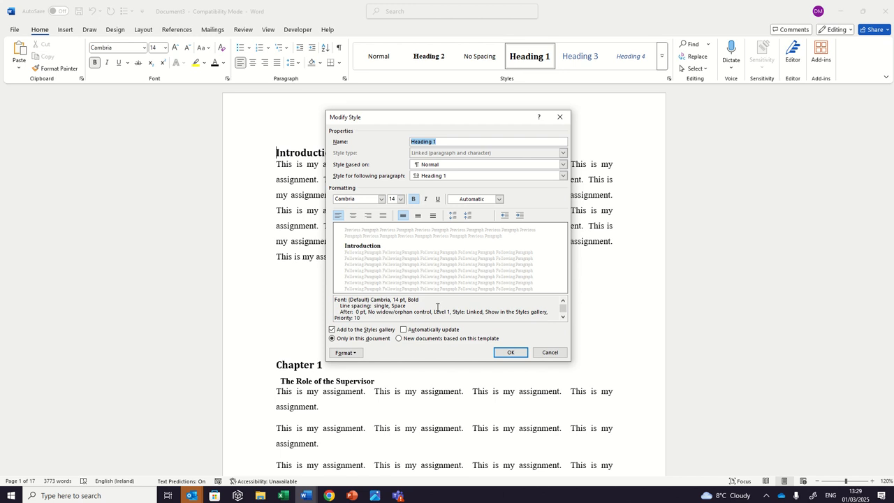
click(381, 199)
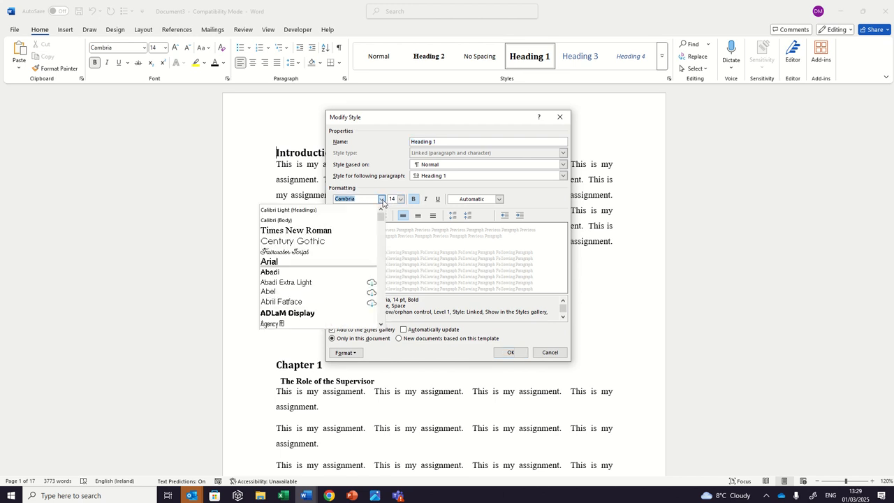
click(343, 230)
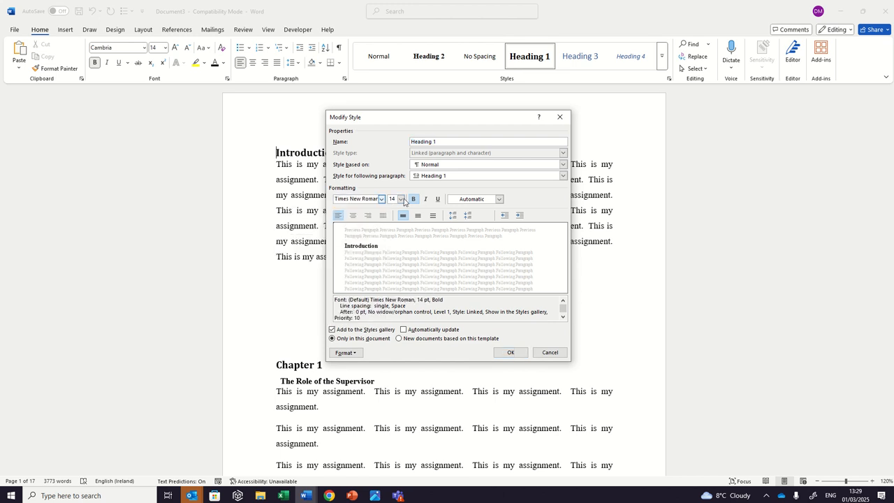
click(401, 199)
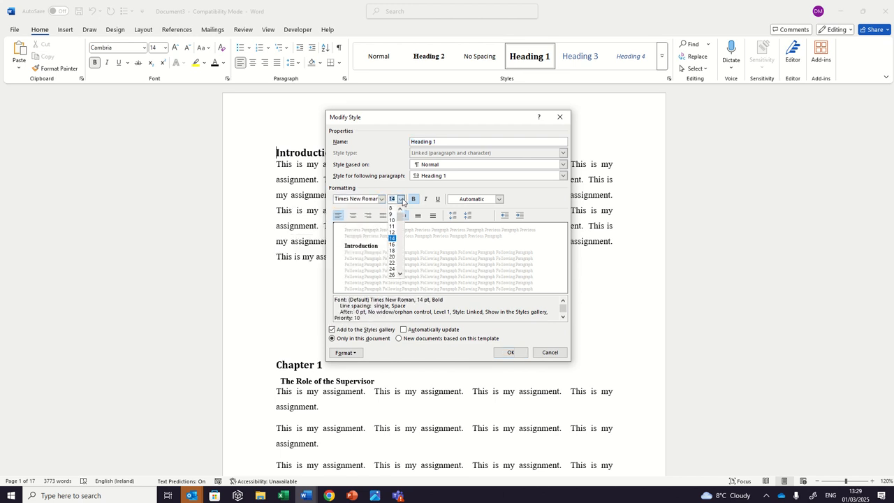
click(393, 234)
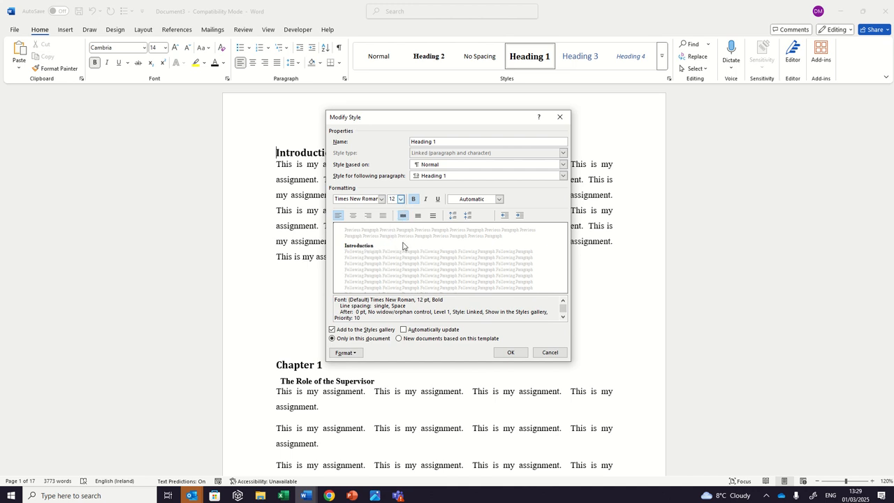
click(510, 353)
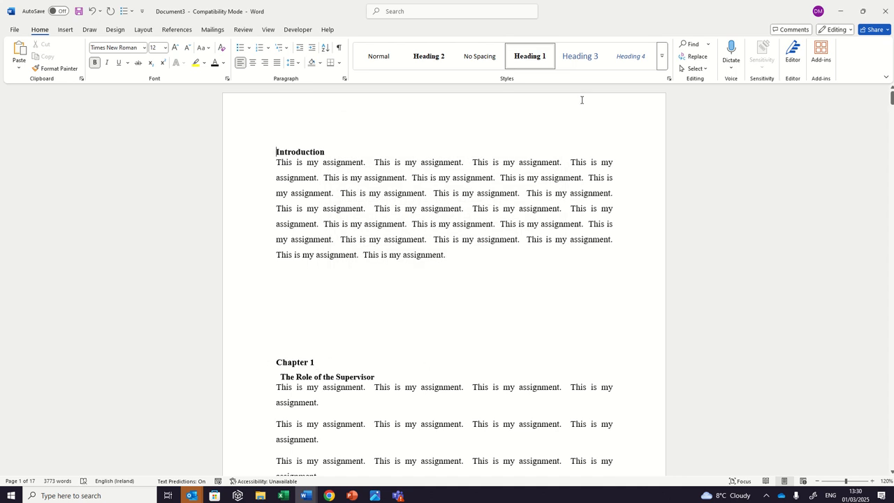
- Apply the Heading 2 style to the opening 'Introduction' heading, and review and accept the Heading 2 style's formatting settings
click(434, 60)
right_click(434, 63)
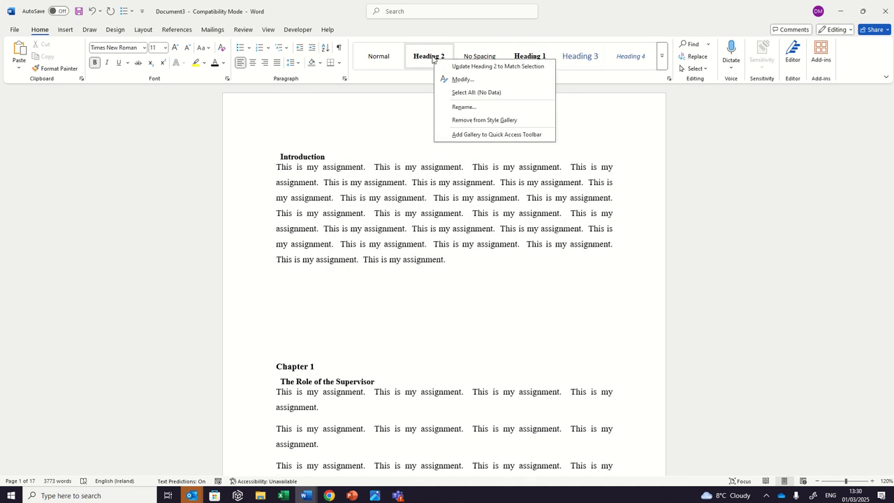
click(458, 81)
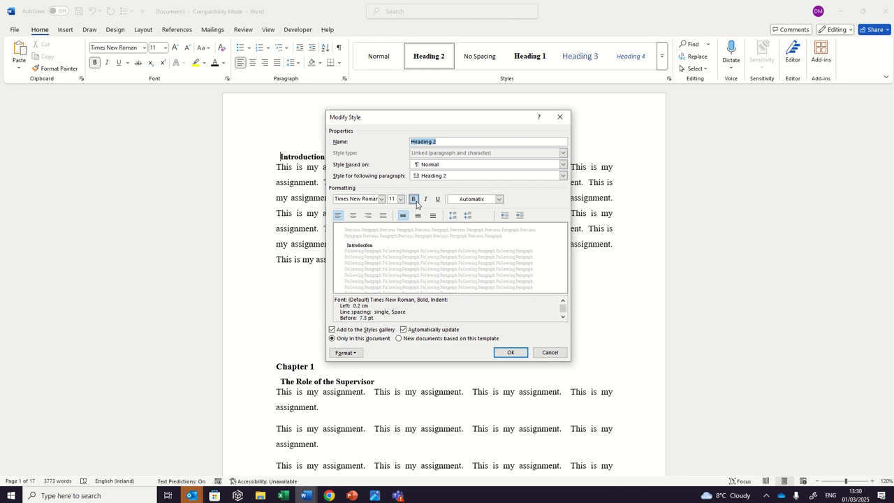
click(511, 353)
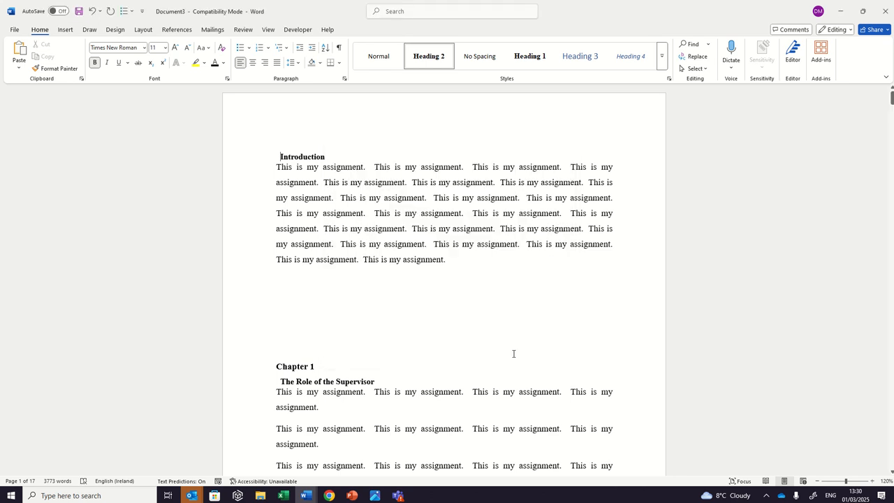
- Modify the Heading 3 style, used by the 'Introduction' heading under 'Management Control', to black Times New Roman at 10 pt
scroll(514, 354, down, 15)
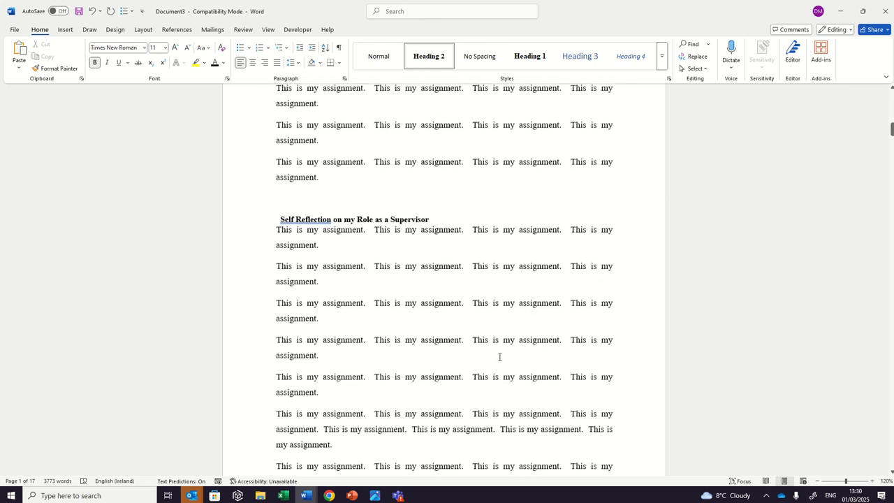
scroll(500, 357, down, 15)
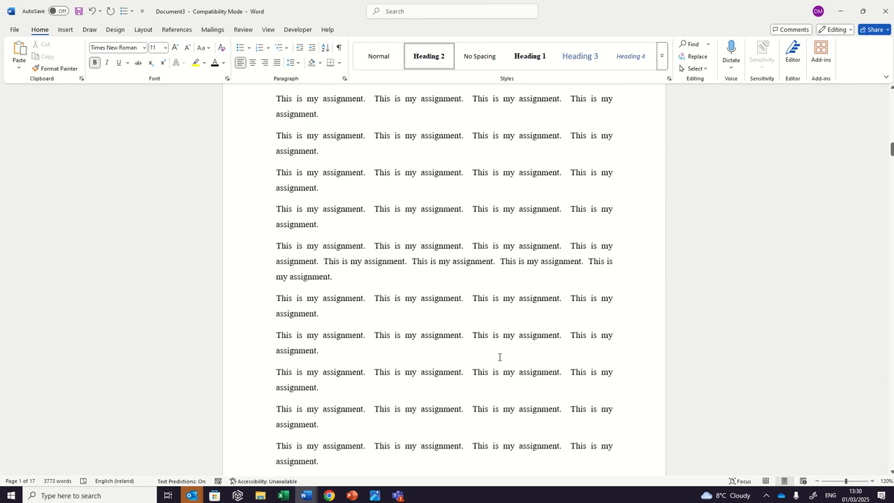
scroll(499, 357, down, 15)
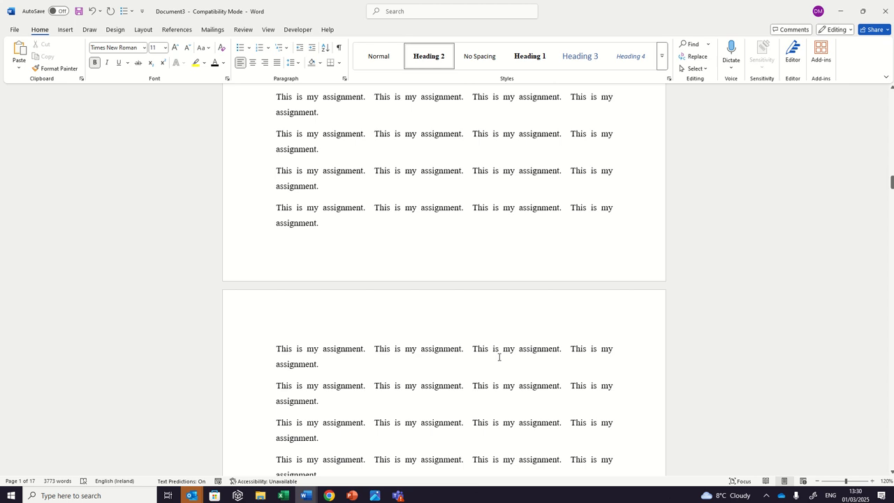
scroll(499, 357, down, 15)
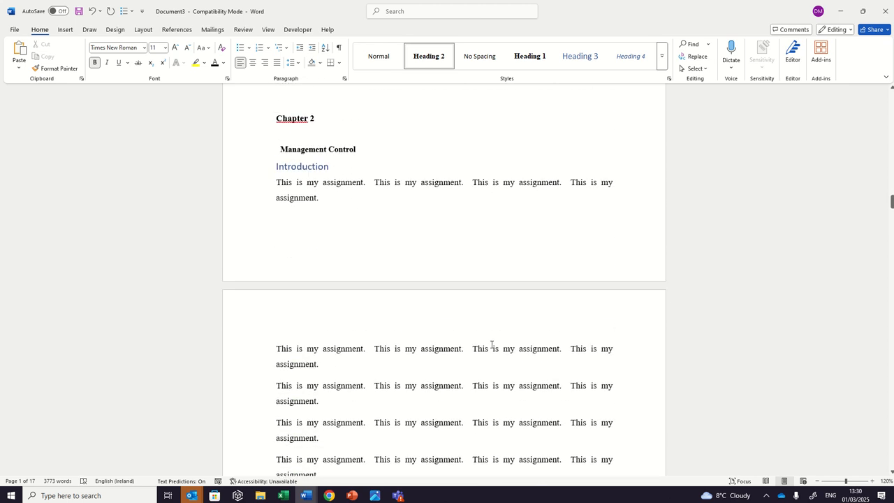
click(321, 173)
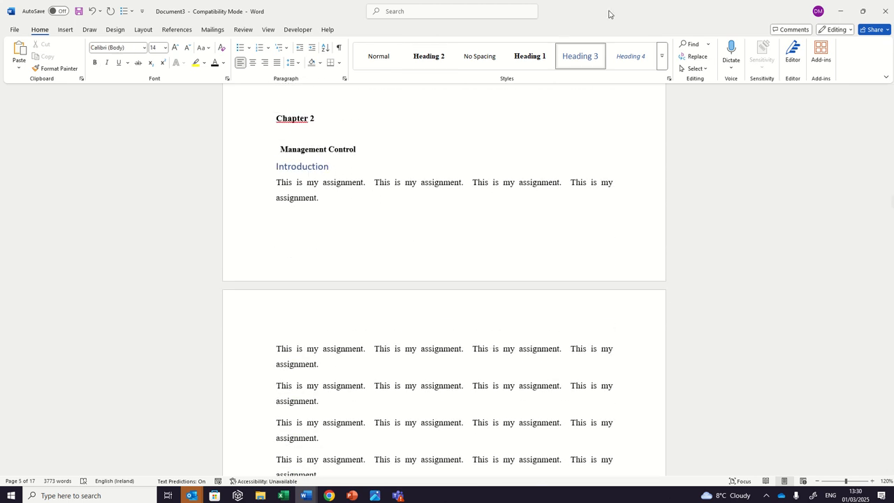
right_click(573, 55)
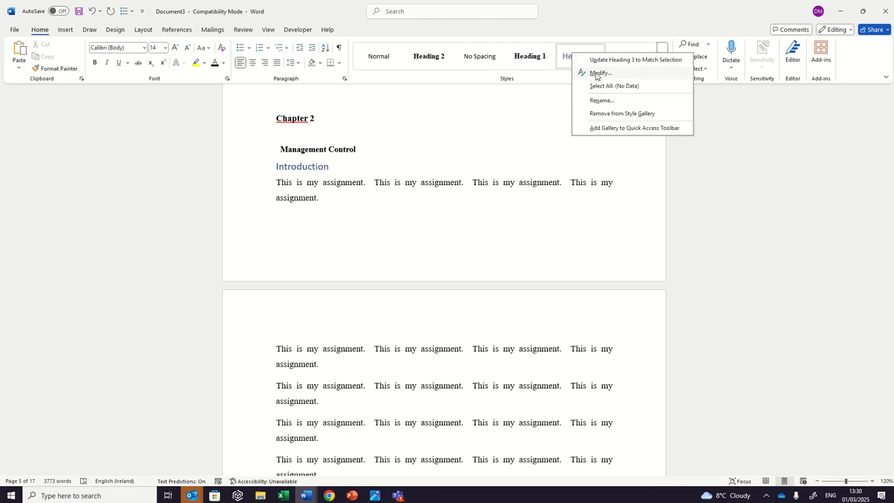
click(587, 72)
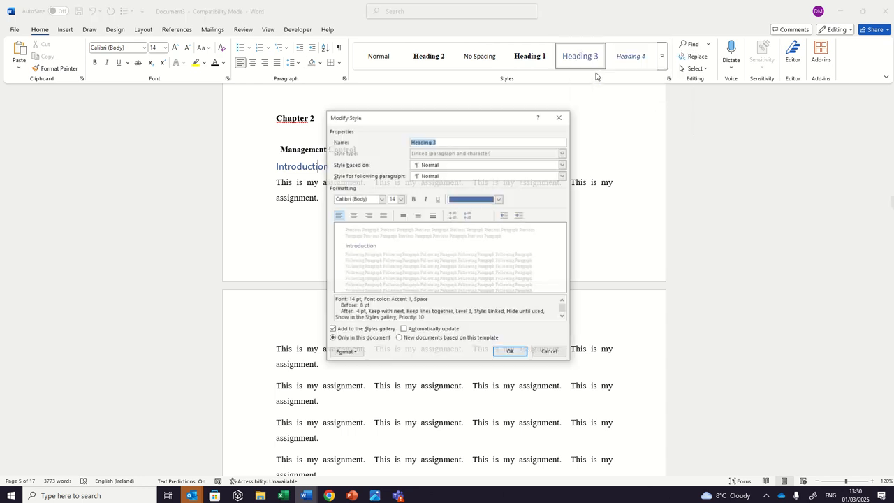
click(499, 199)
click(468, 239)
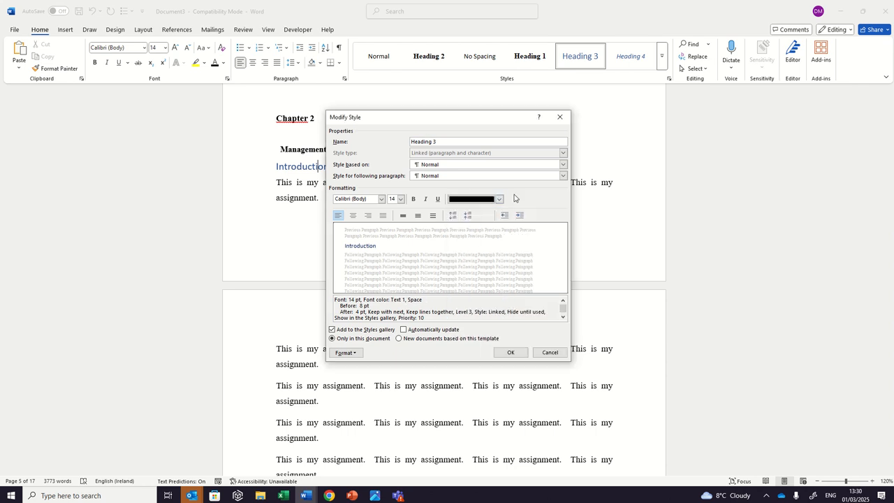
click(381, 199)
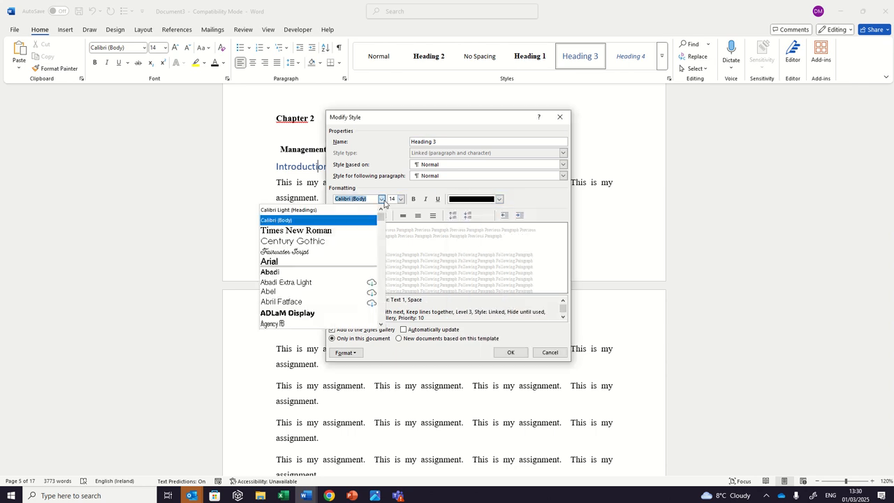
click(341, 231)
click(401, 199)
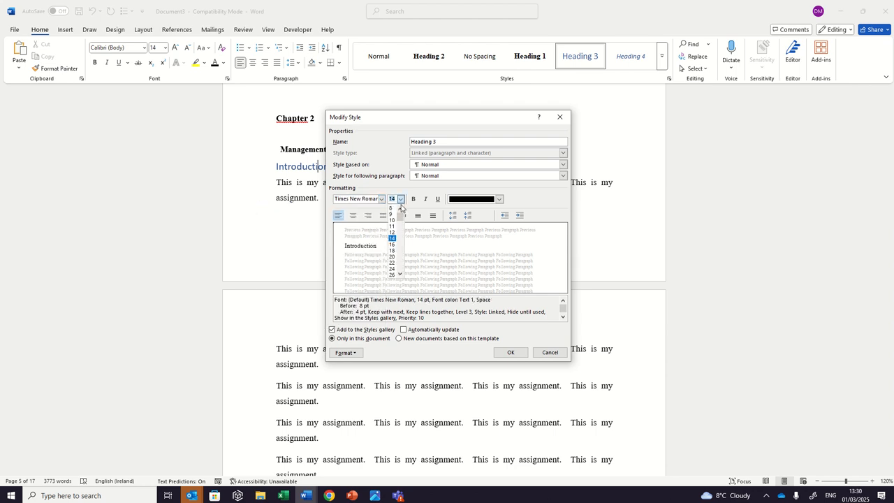
click(394, 224)
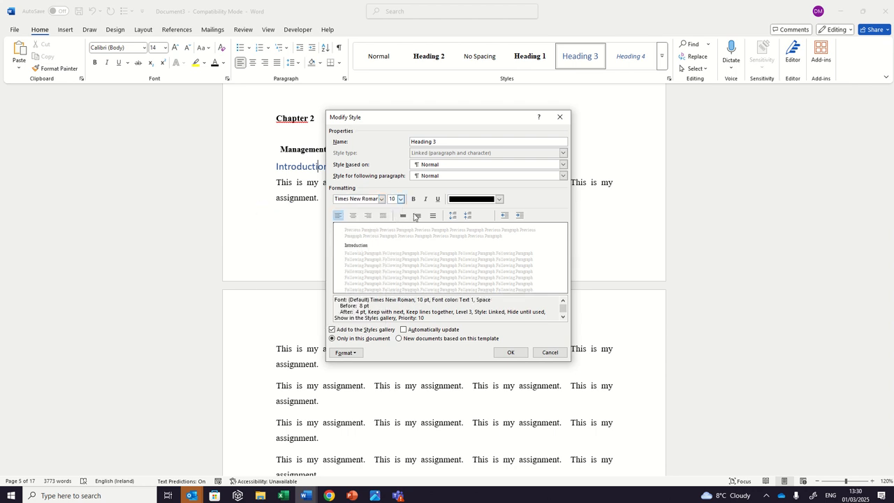
click(517, 354)
click(518, 354)
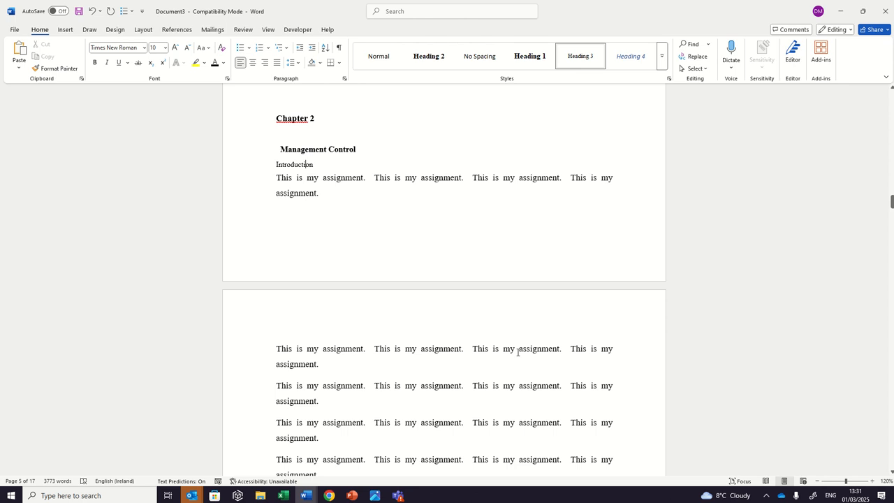
- Modify the Heading 3 style again to make its text bold
right_click(578, 62)
click(604, 79)
click(413, 199)
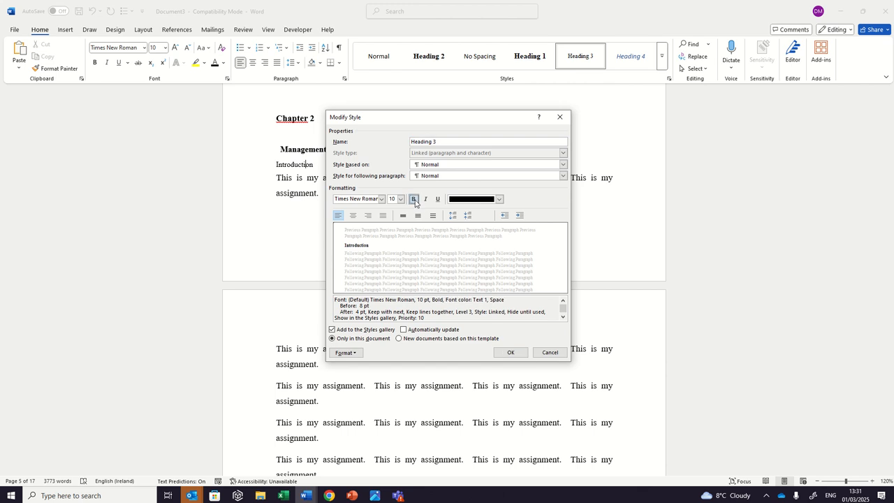
click(509, 353)
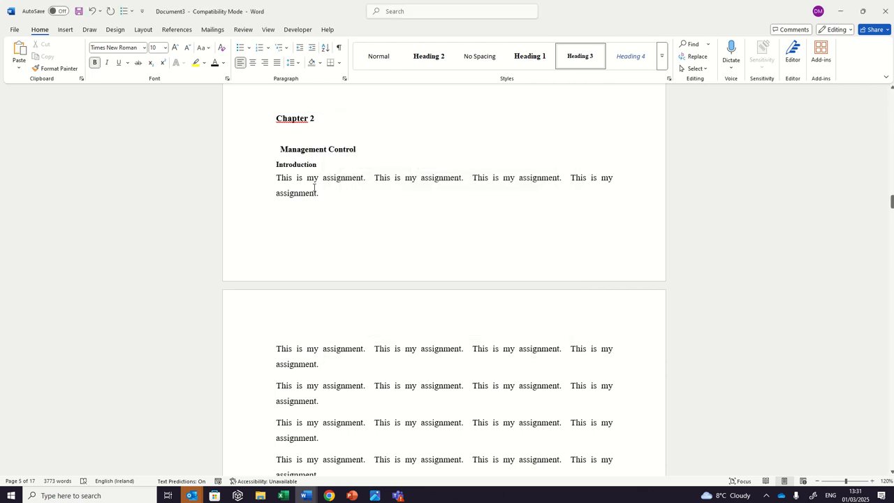
- Return to the start of the document and add an empty line above the opening 'Introduction' heading
scroll(312, 200, down, 15)
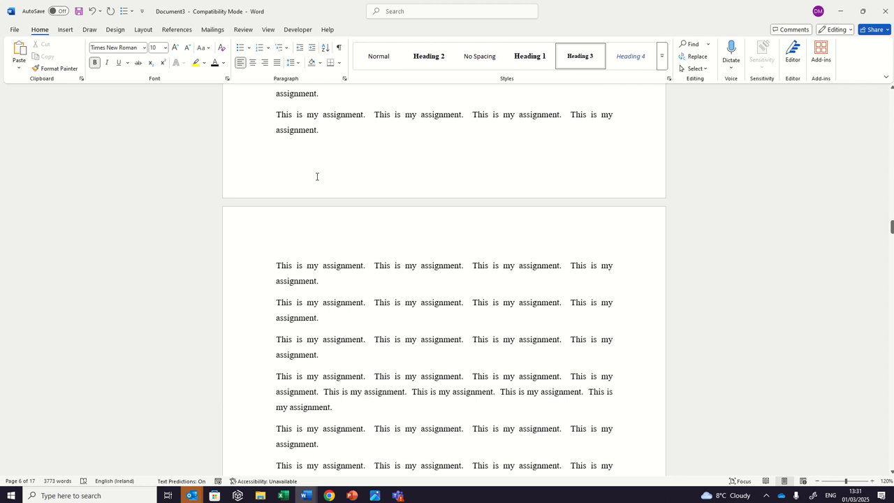
scroll(315, 176, down, 5)
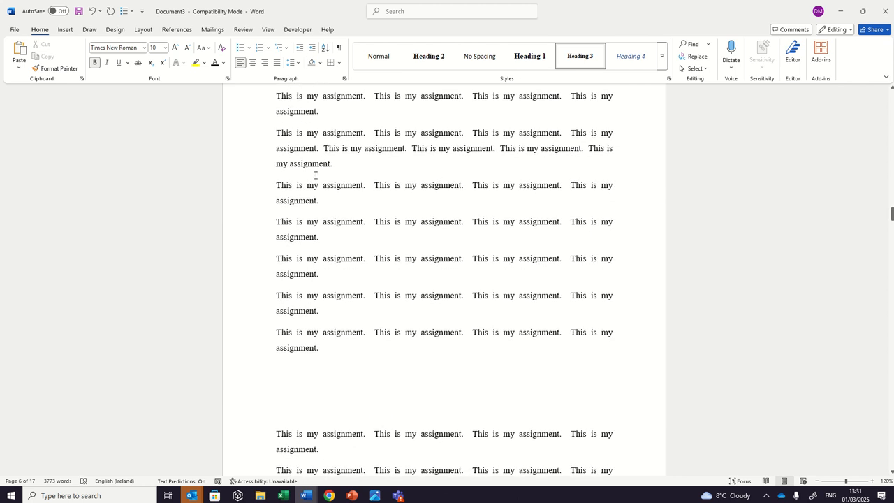
key(ctrl+Home)
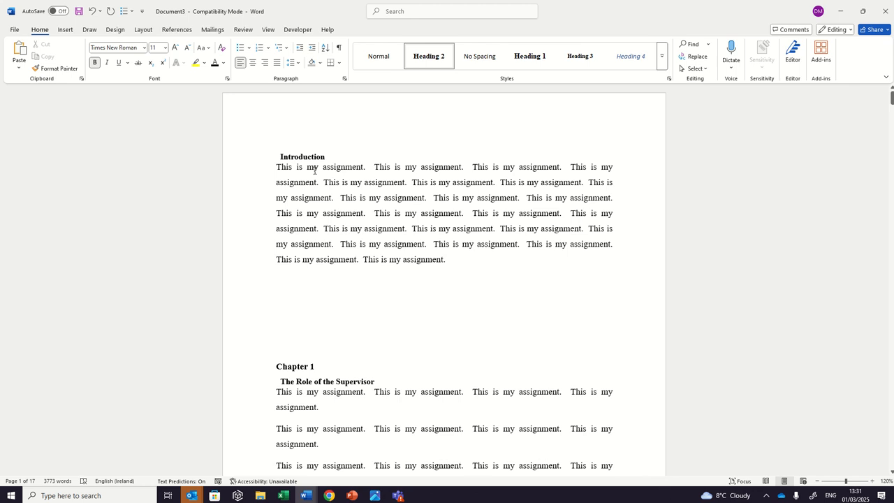
key(Return)
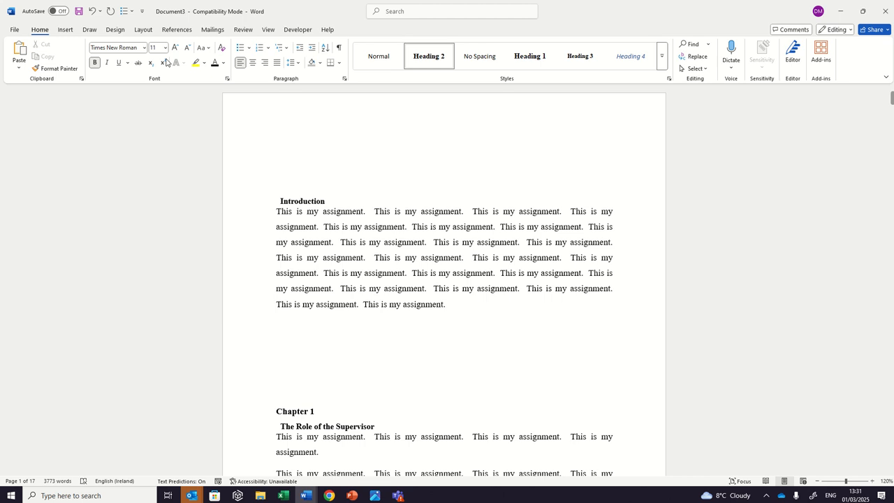
- Insert a table of contents at the start of the document using the built-in Automatic Table 1 design
click(71, 31)
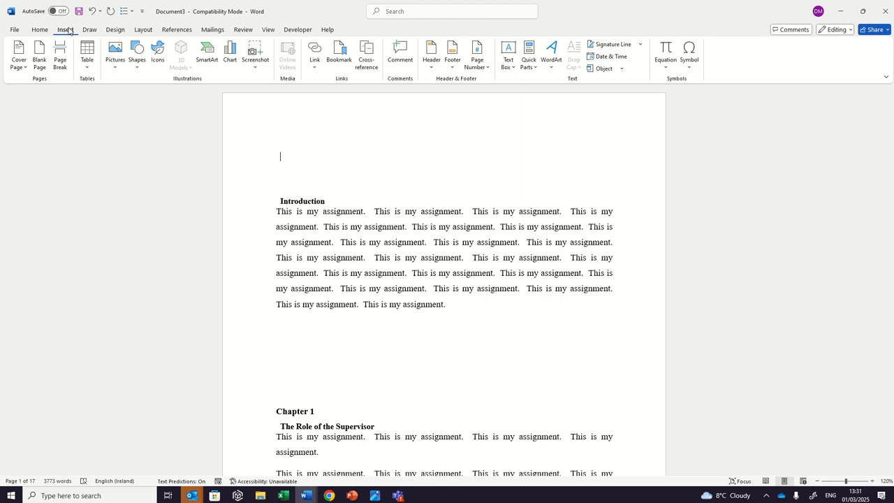
click(170, 35)
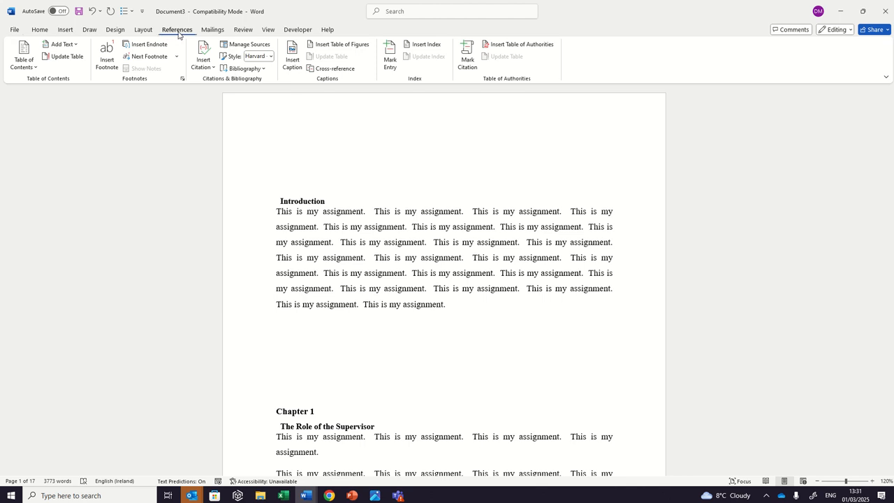
click(27, 65)
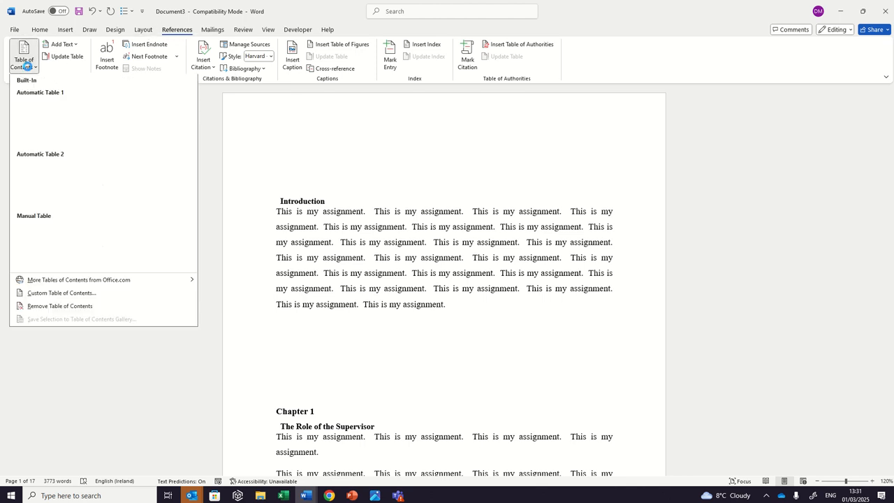
click(40, 128)
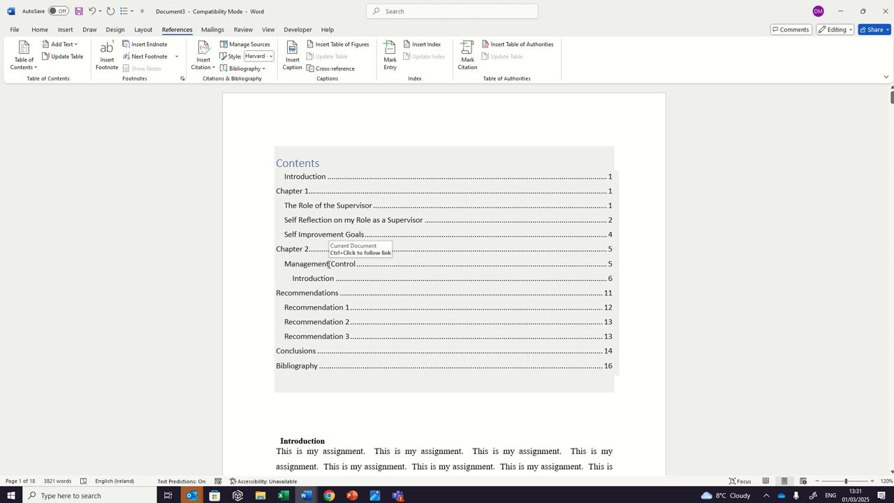
- Examine how the chapter headings and their indented subheadings are listed in the table of contents, and compare it with the text below
scroll(294, 209, down, 1)
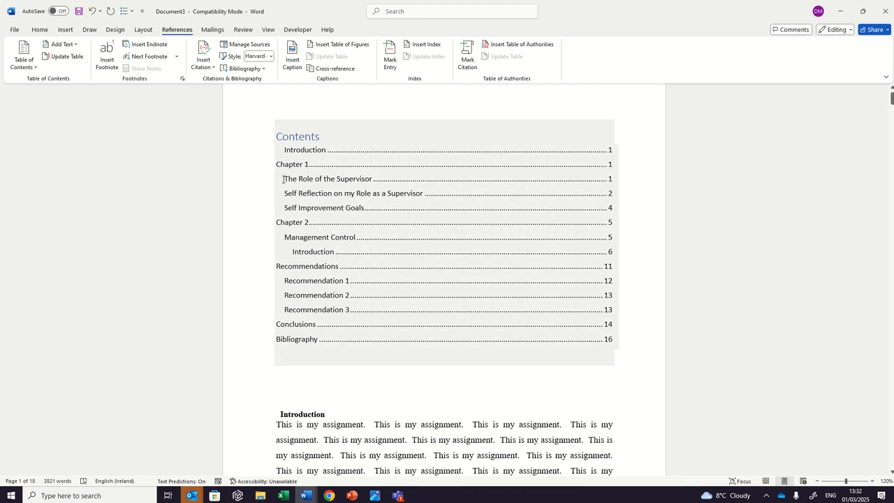
click(284, 179)
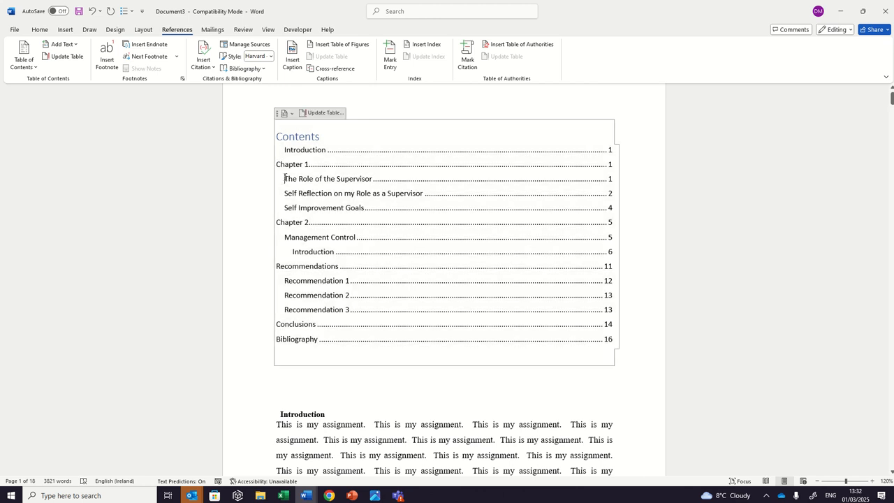
drag(284, 179, 366, 205)
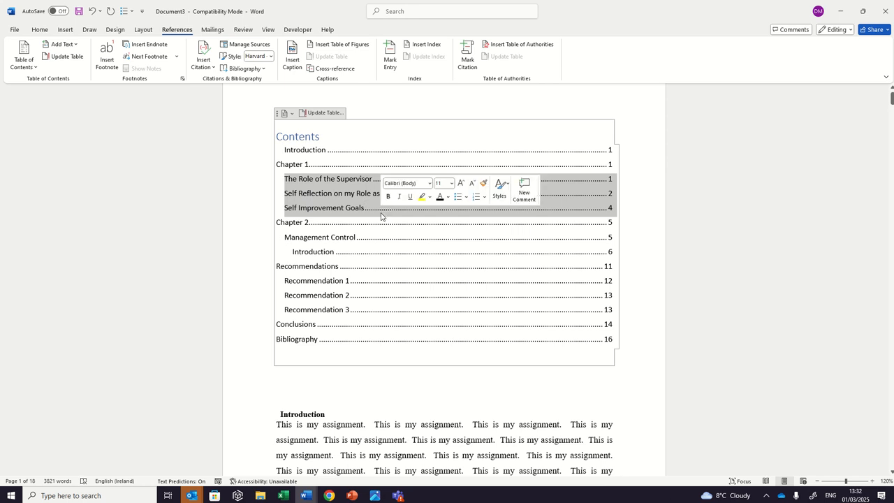
click(393, 252)
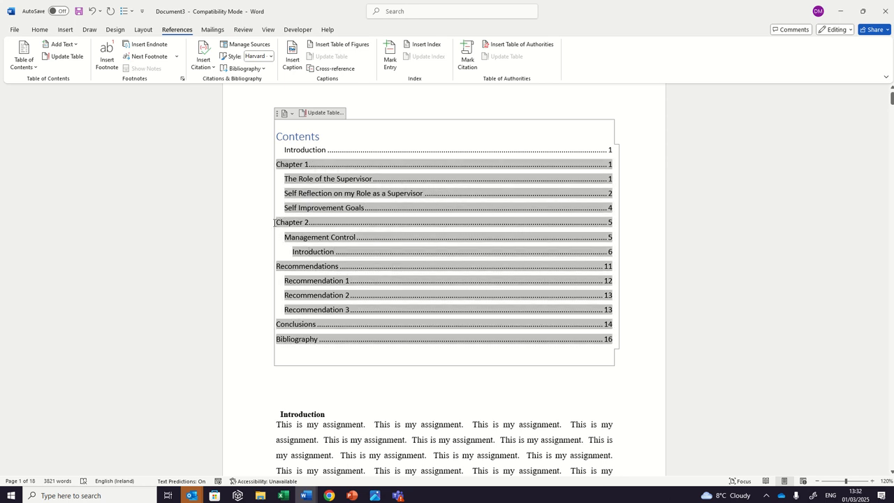
drag(291, 231, 363, 260)
click(350, 263)
click(366, 424)
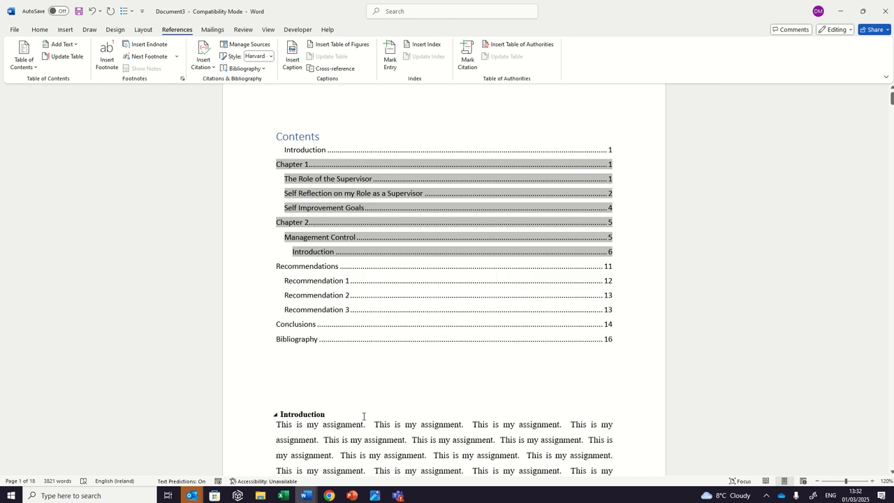
scroll(364, 416, down, 1)
scroll(386, 391, up, 2)
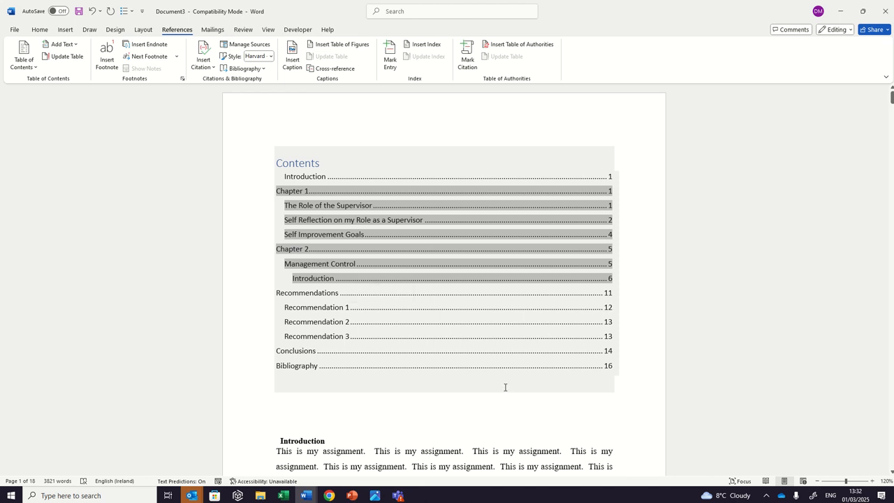
scroll(506, 387, down, 5)
scroll(505, 388, up, 4)
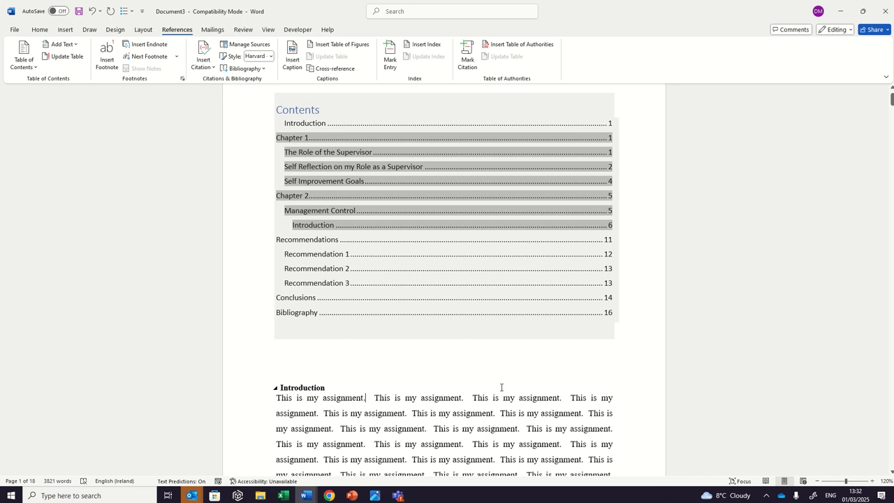
scroll(451, 329, up, 1)
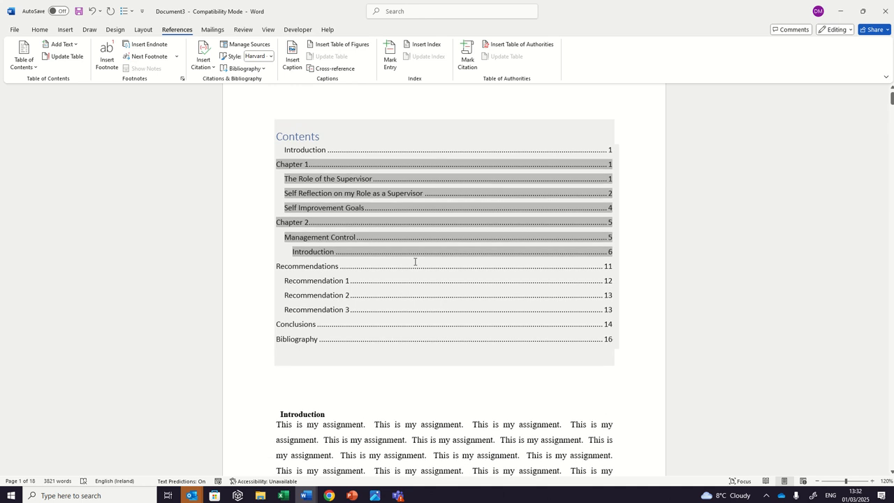
- Update the entire table of contents, including both headings and page numbers, and deselect its entries
click(417, 260)
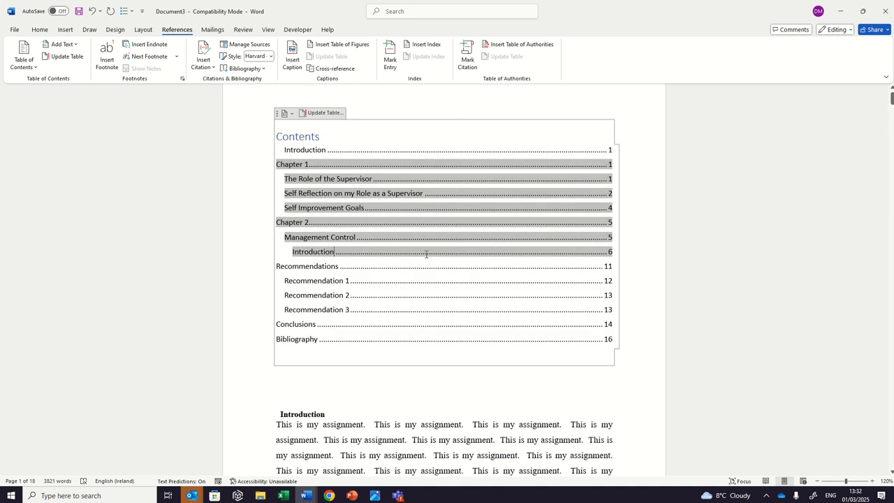
click(323, 114)
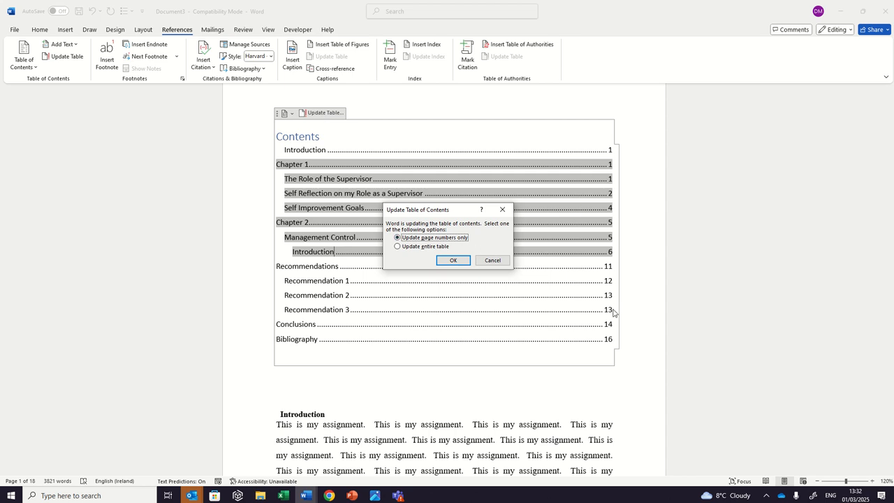
click(426, 248)
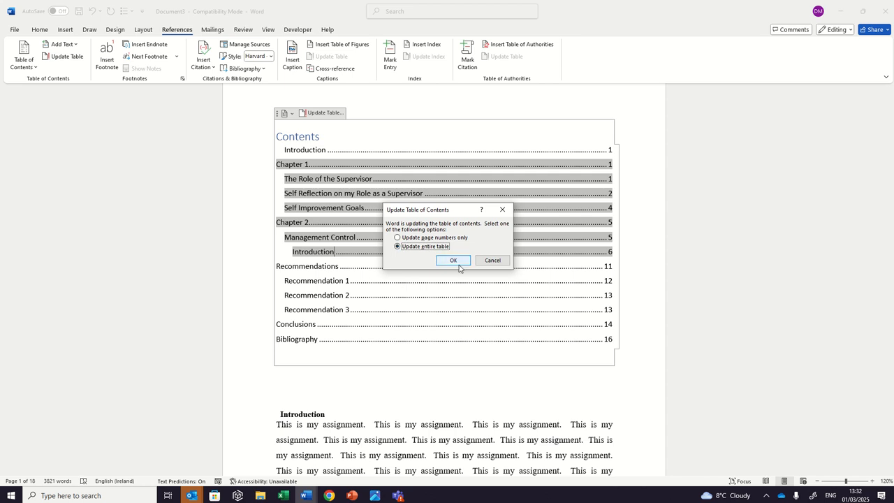
click(458, 265)
click(463, 261)
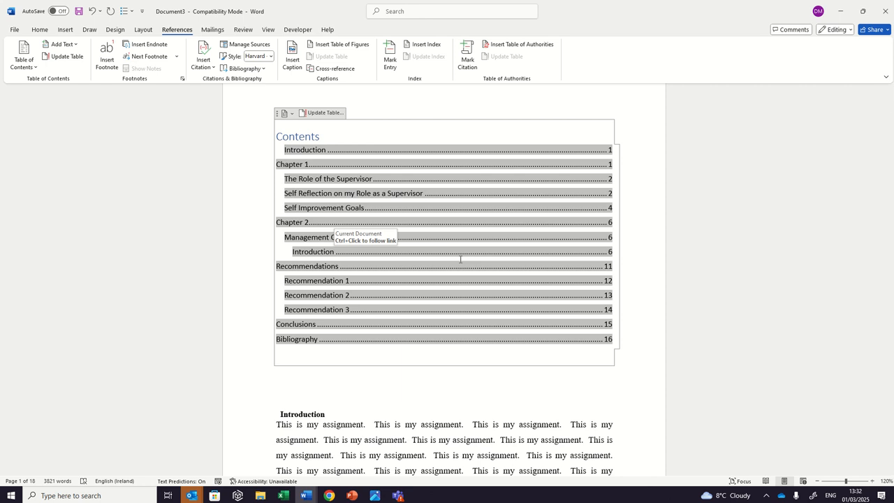
click(315, 352)
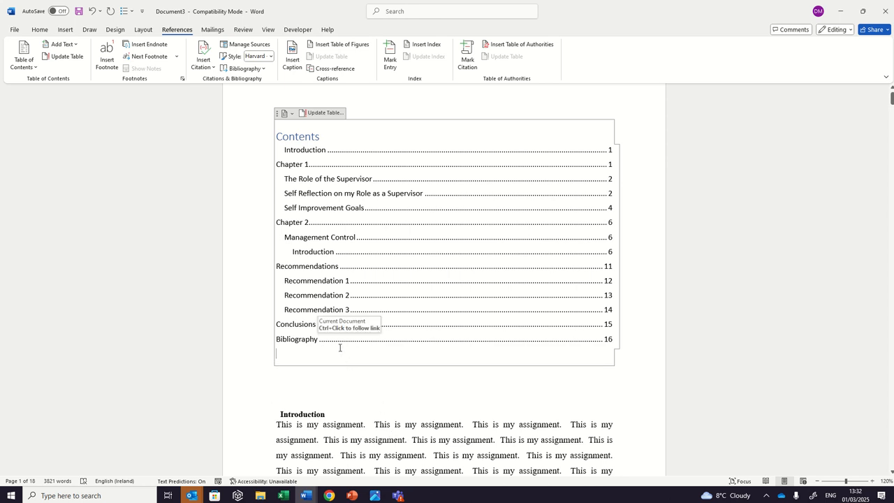
- Set the entire table of contents, including its Contents title, to Times New Roman at 12 pt
drag(302, 131, 386, 249)
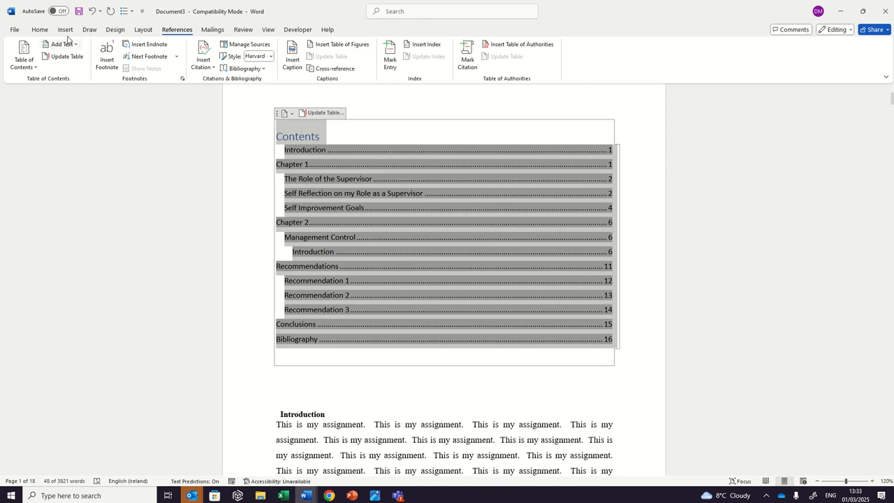
click(40, 29)
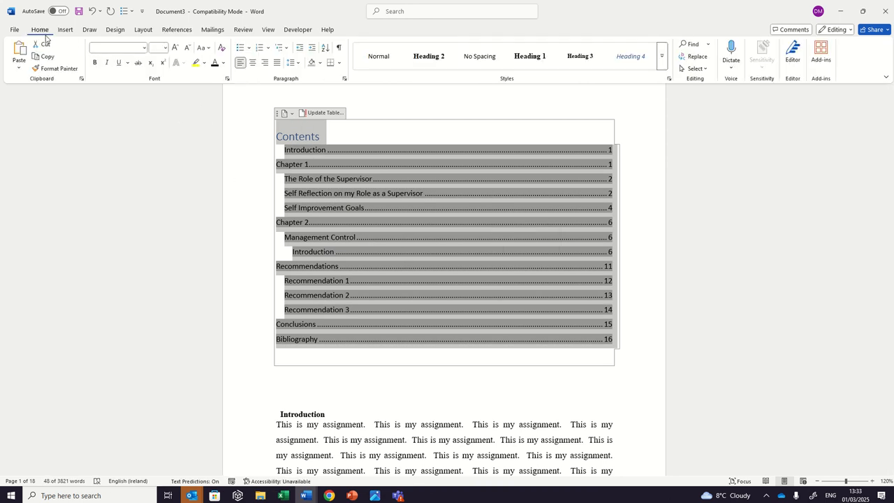
click(144, 48)
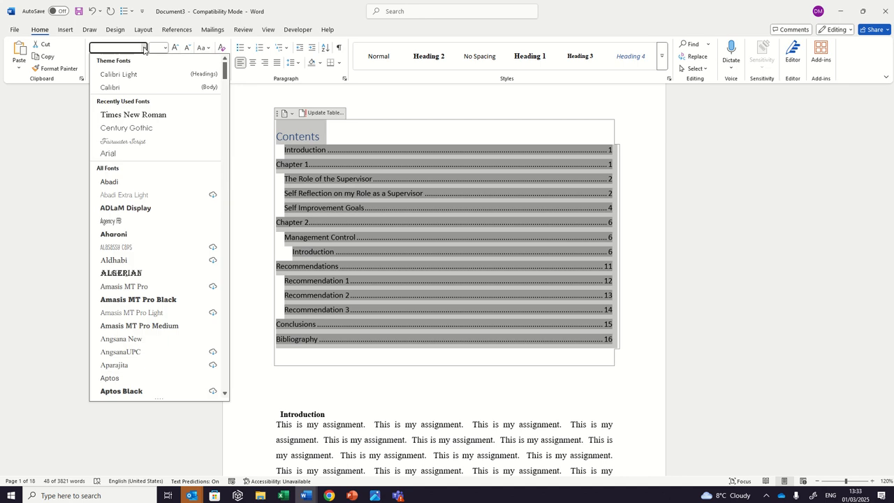
click(140, 114)
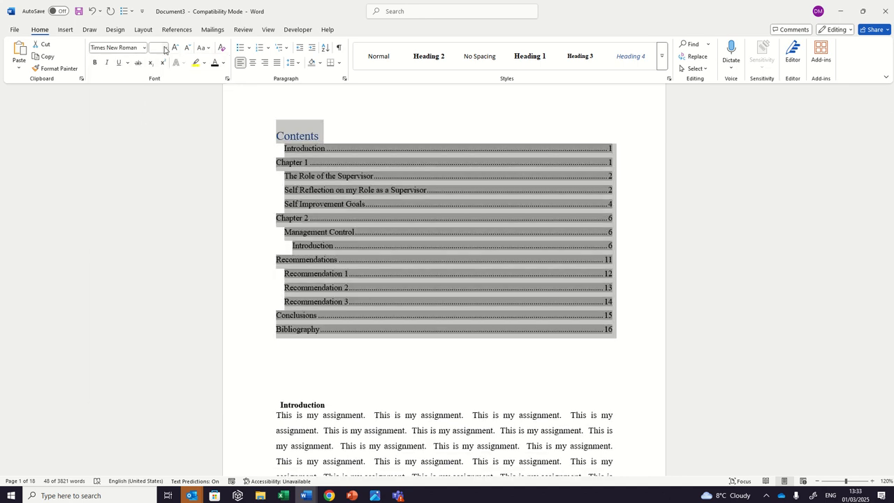
click(165, 47)
click(158, 102)
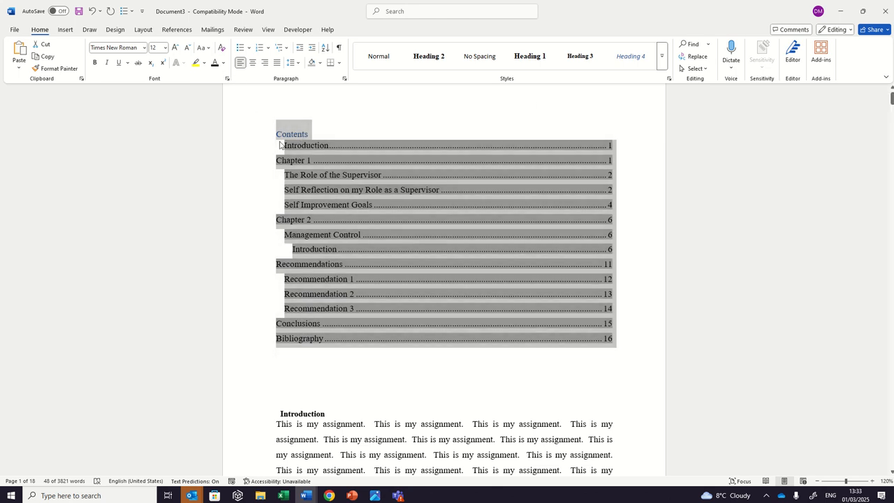
- Modify the TOC Heading style to use the Automatic font colour and Times New Roman at 14 pt
click(662, 63)
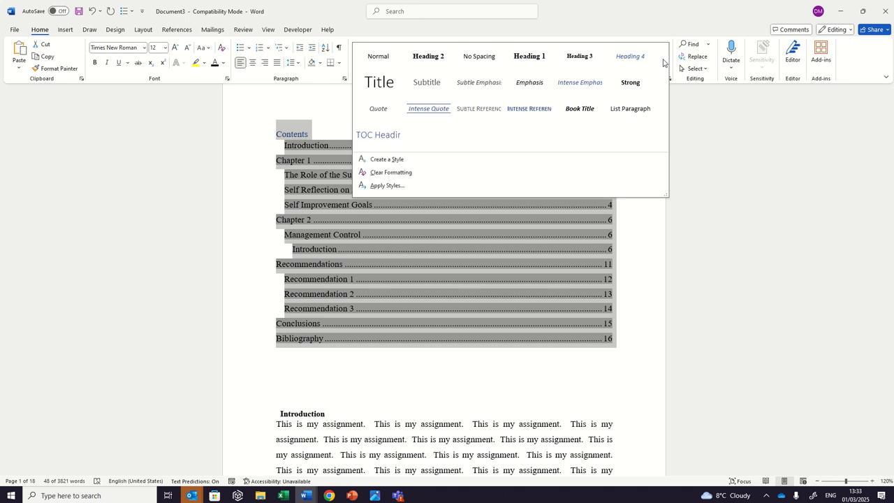
right_click(391, 137)
click(408, 153)
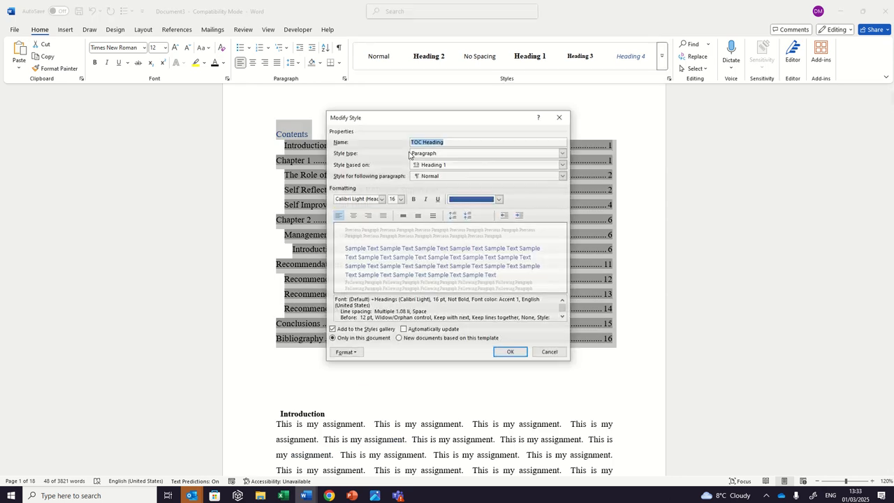
click(499, 199)
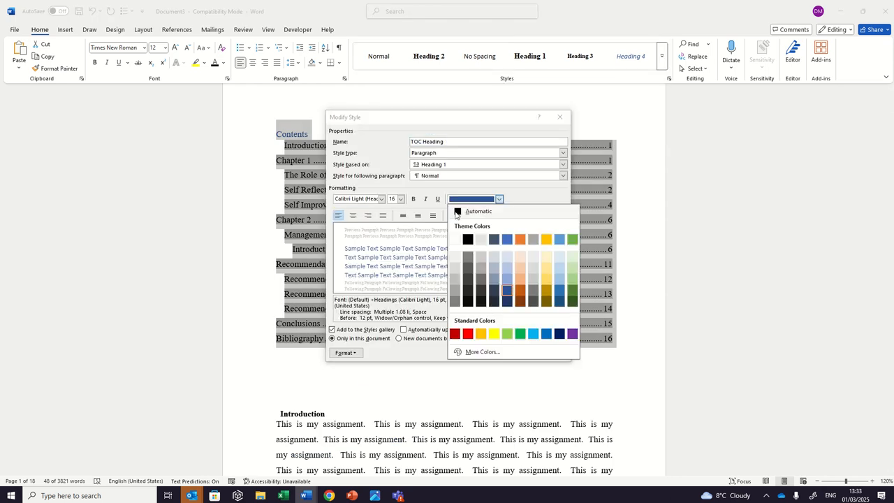
click(461, 211)
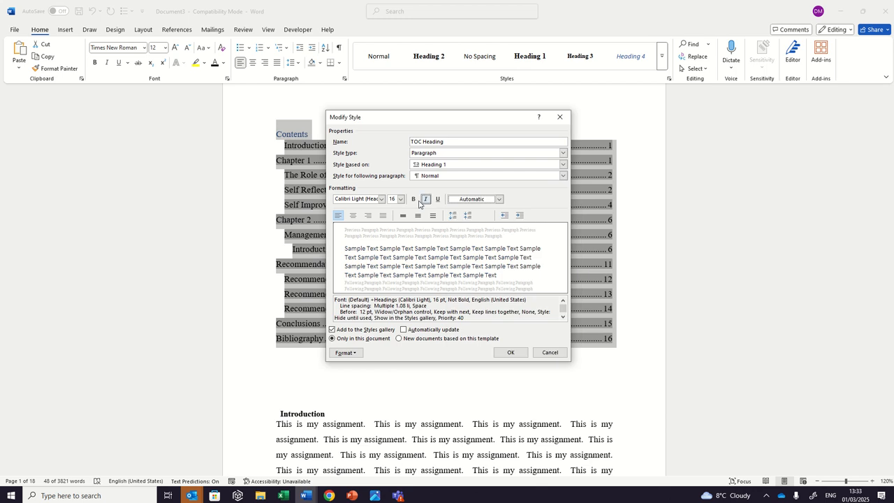
click(366, 199)
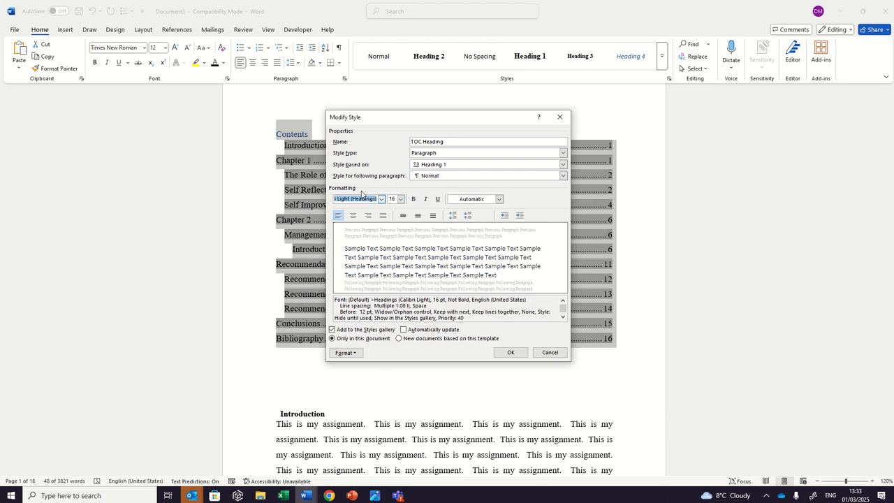
text(Times New Roman)
key(Tab)
text(14)
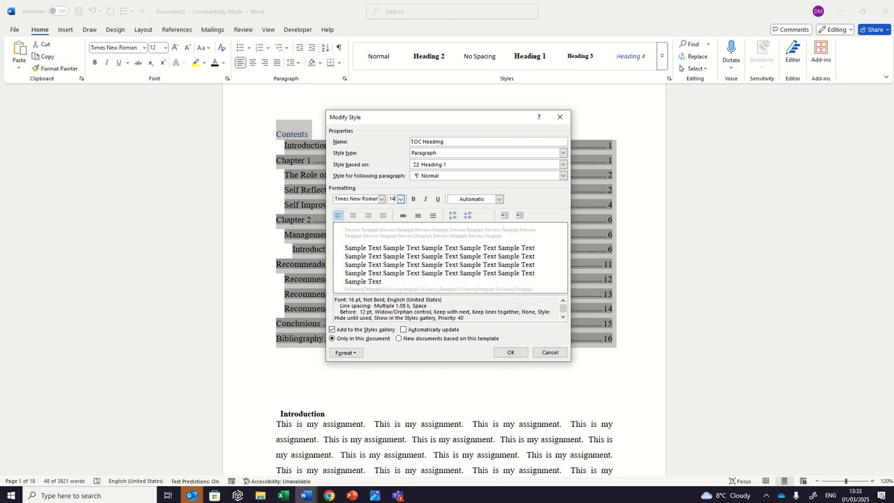
click(512, 355)
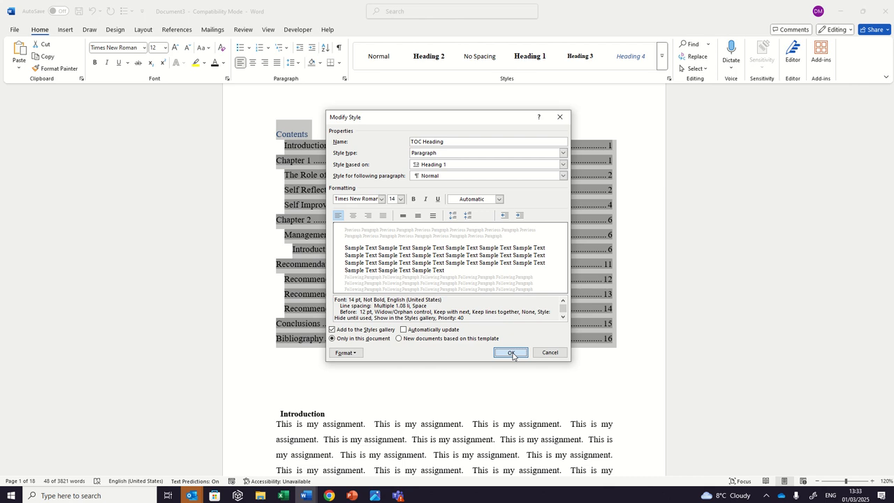
- Review the Heading 2 style's settings and its additional formatting options from the opening 'Introduction' heading, then close them without changes
click(454, 407)
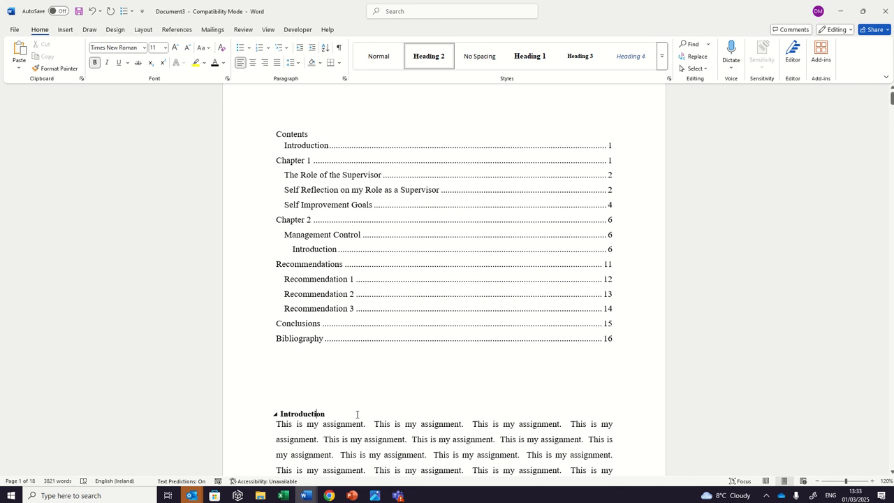
right_click(428, 62)
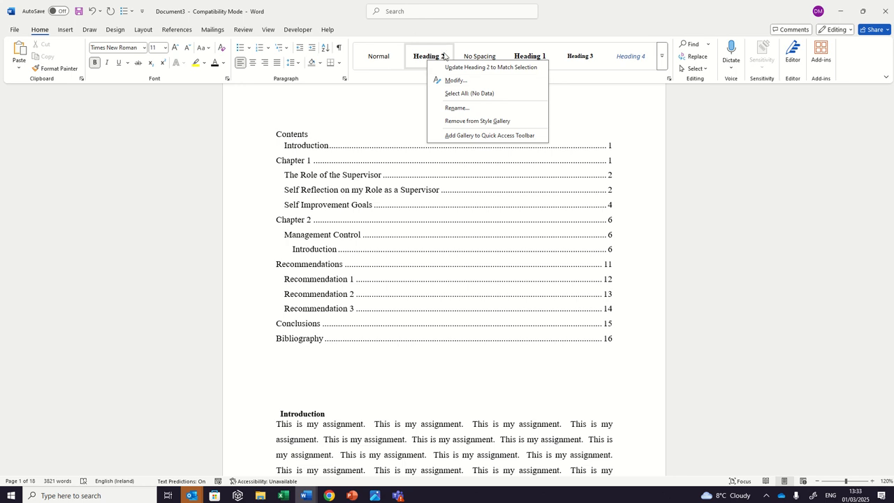
click(456, 80)
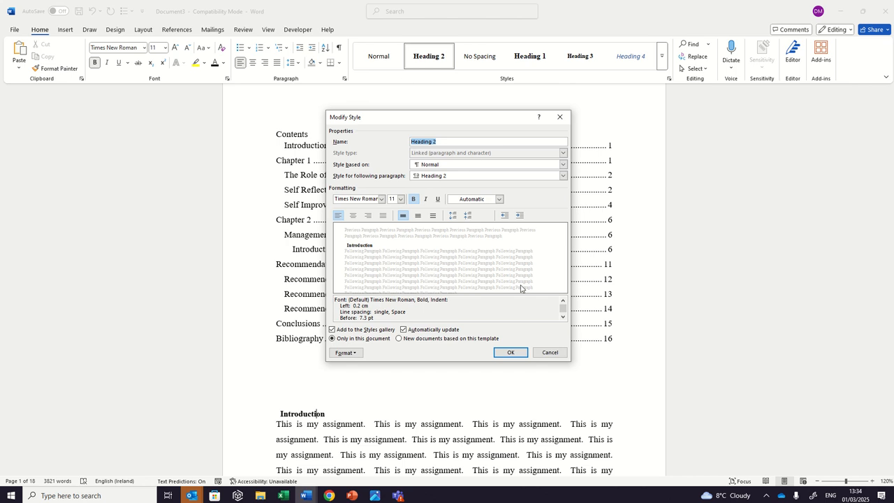
click(351, 353)
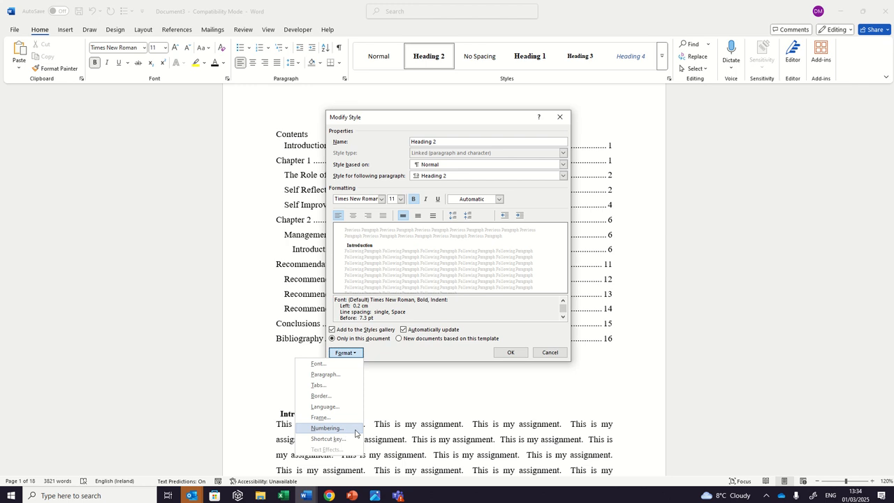
click(549, 353)
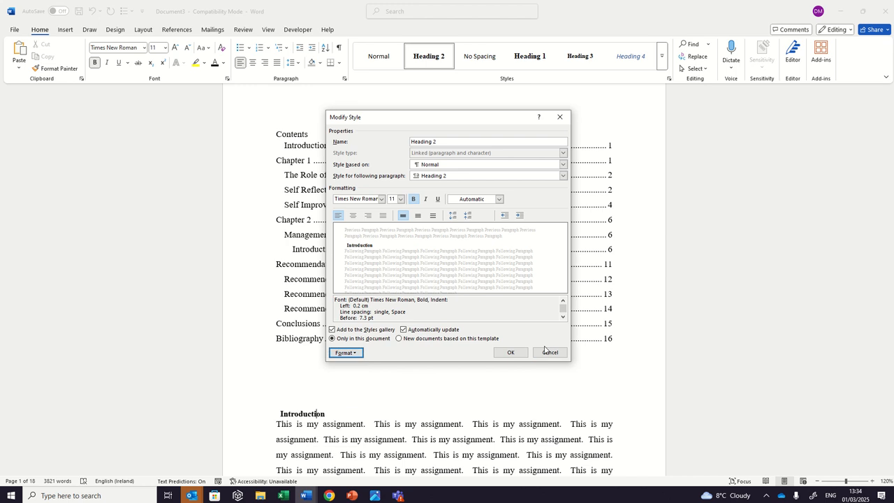
click(548, 354)
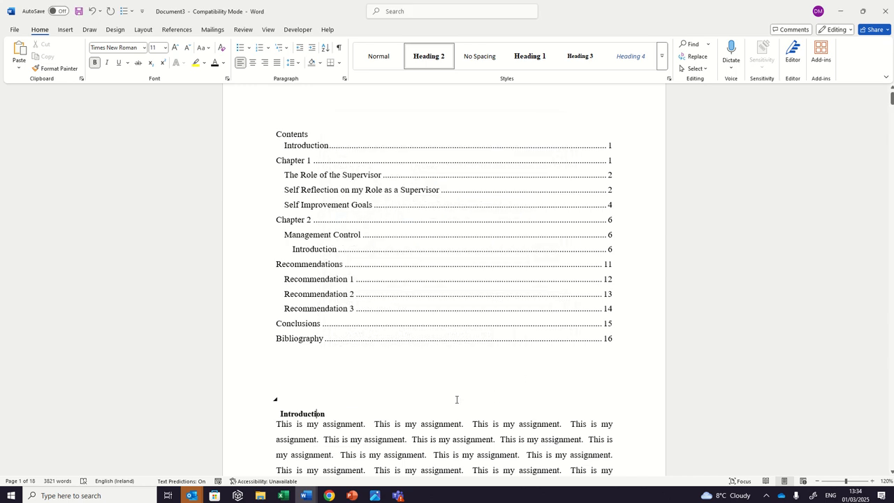
mouse_move(517, 6)
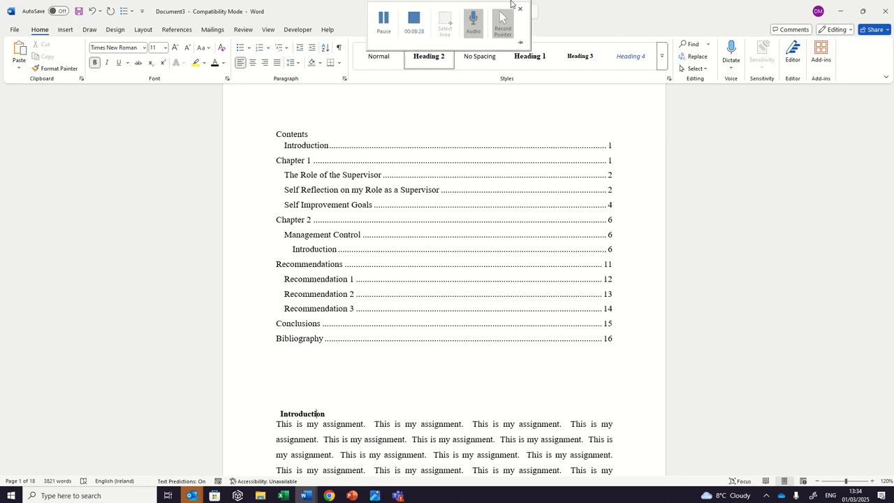